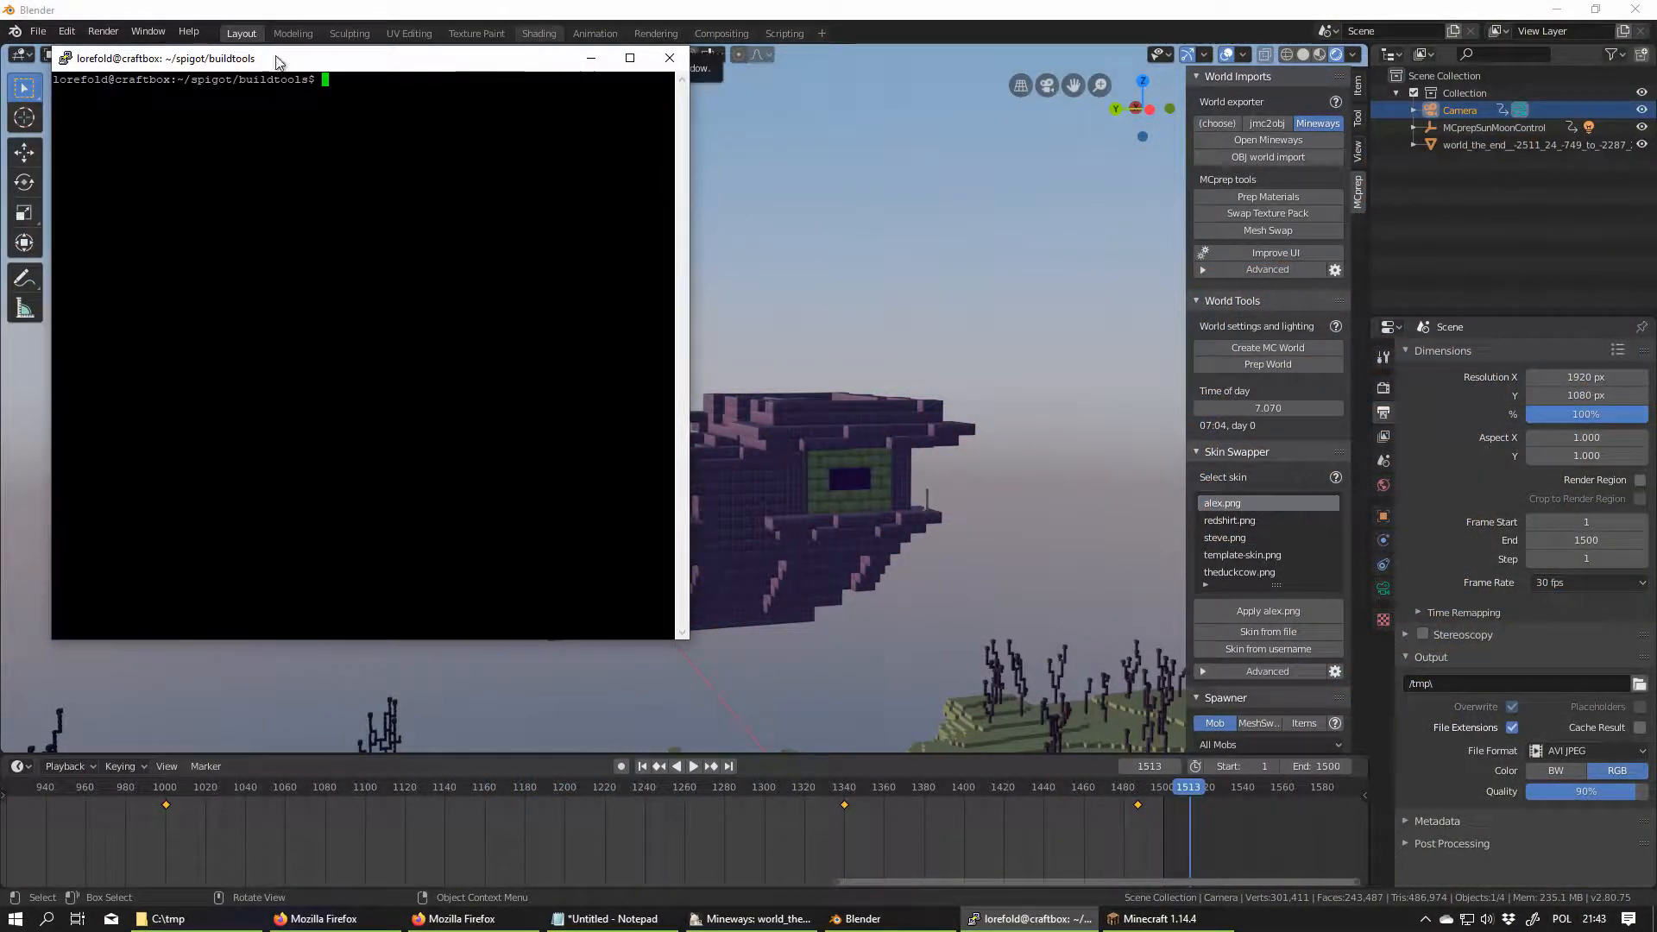
List the contents of the buildtools folder and open server.properties in nano.
type("ls")
key("Return")
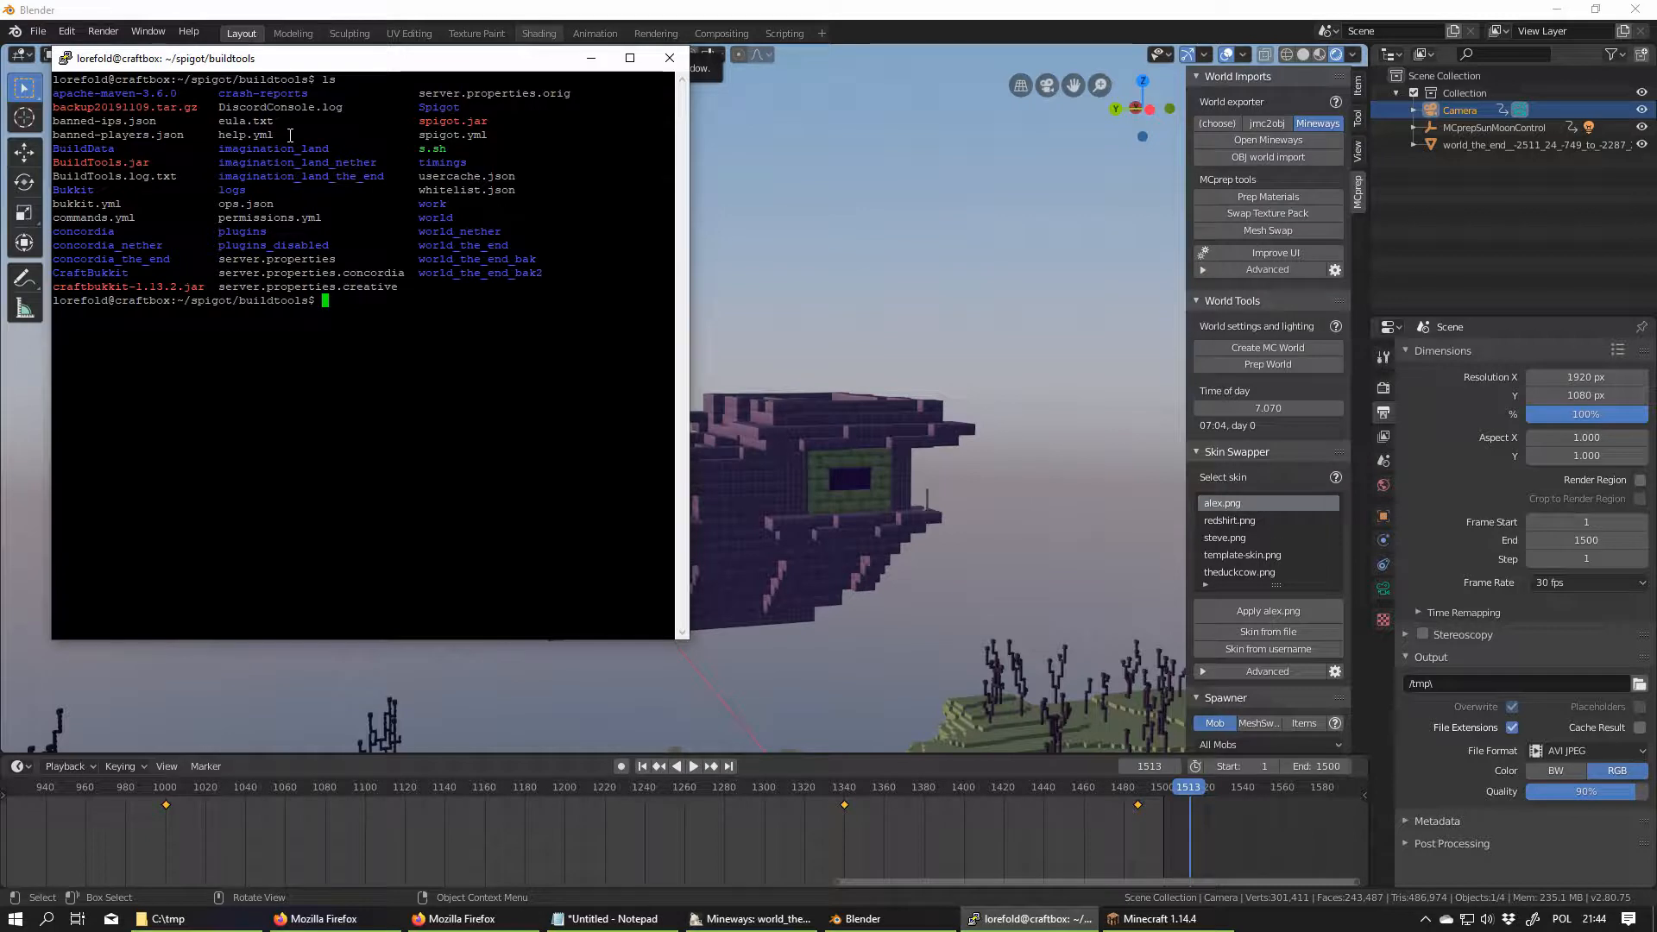
type("nano server.properties")
key("Return")
Look through server.properties to find the level-name setting, and exit the editor without changes.
key("Down")
key("Down")
key("Down")
key("Down")
key("Down")
key("Down")
key("Down")
key("Down")
key("Down")
key("Down")
key("Down")
key("Down")
key("Down")
key("Down")
key("Down")
key("Down")
key("Down")
key("Down")
key("Down")
key("Down")
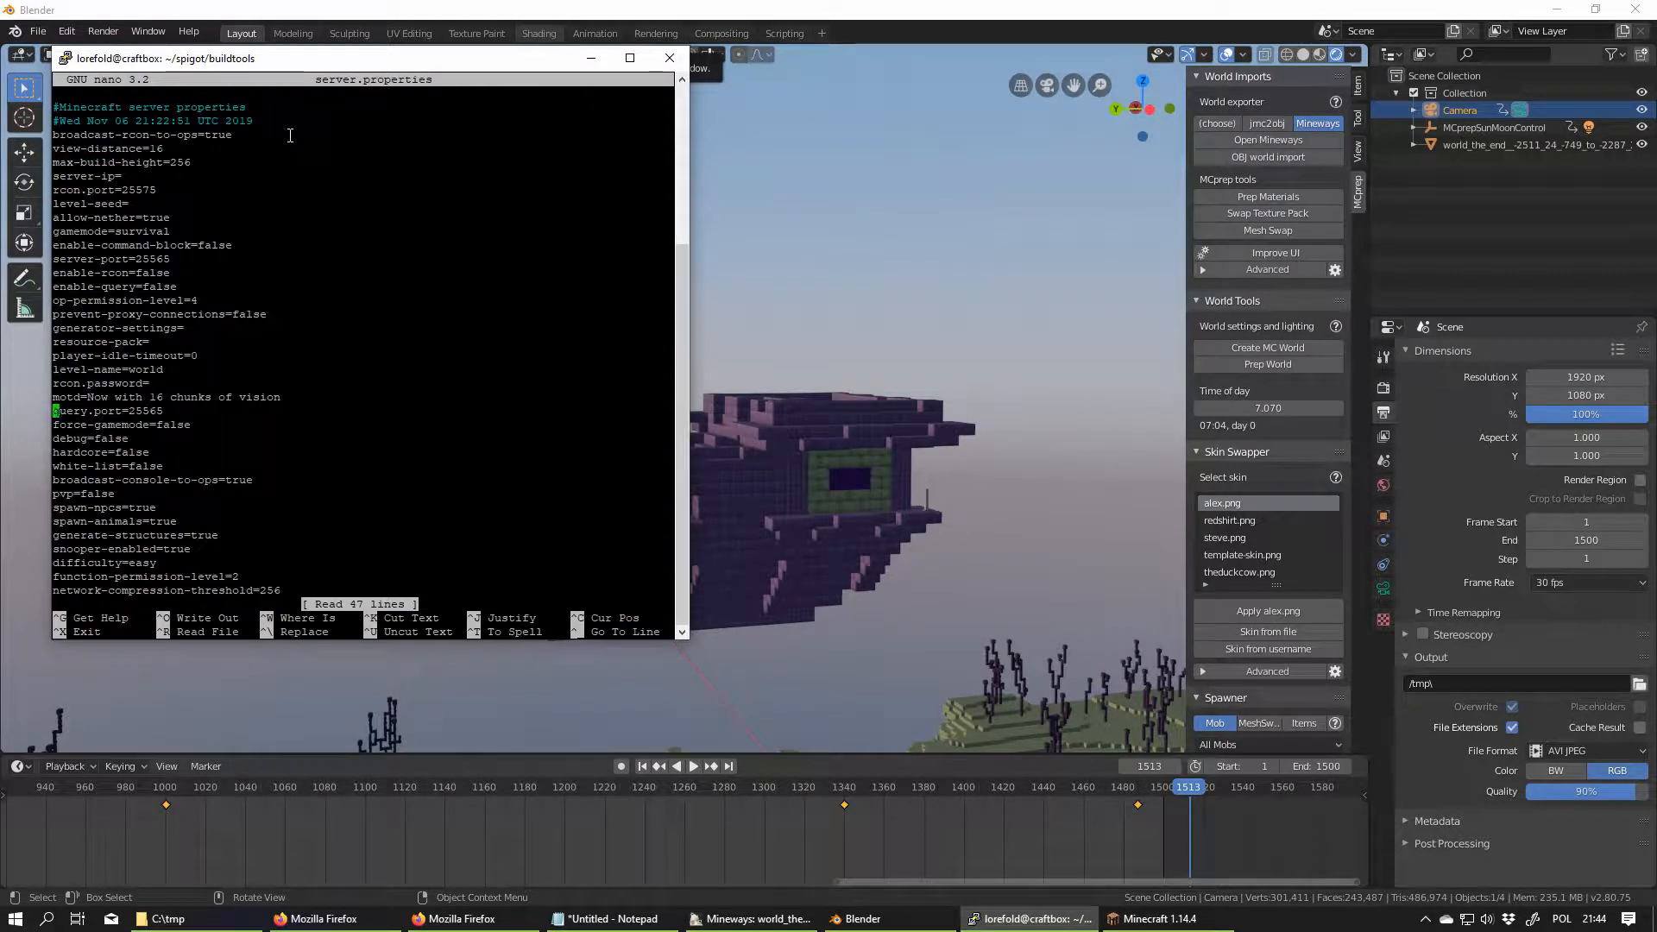
key("Up")
key("Up")
key("Up")
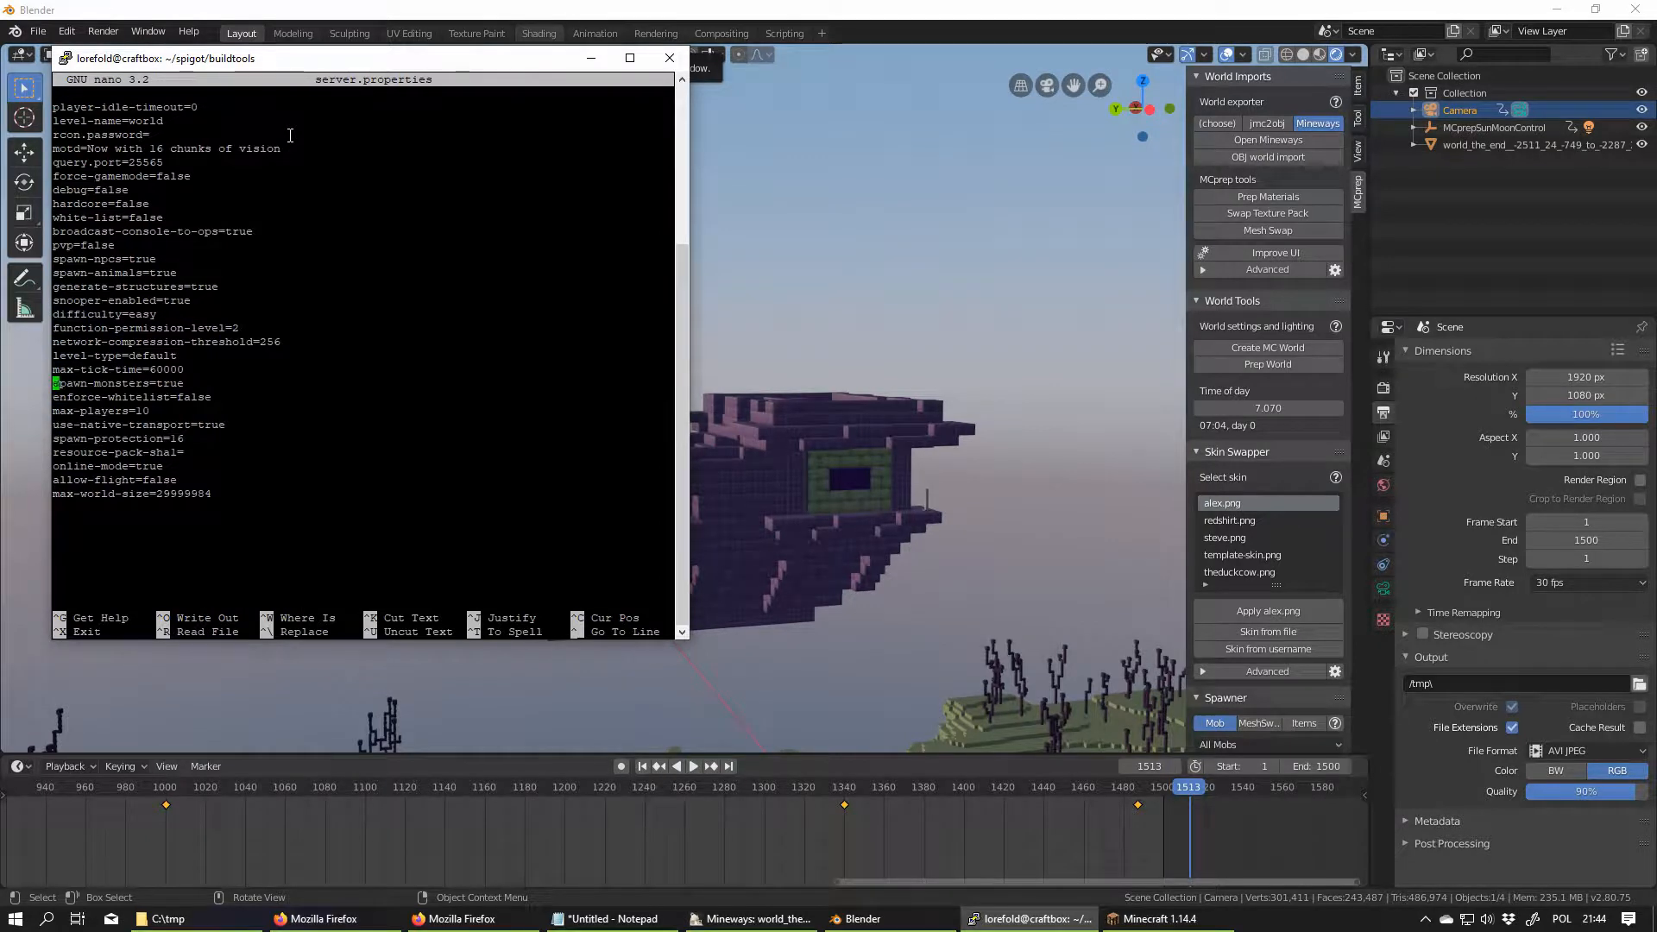
key("Up")
key("Up")
key("Right")
key("Right")
key("Right")
key("Right")
key("Right")
key("Right")
key("Right")
key("Right")
key("Right")
key("Right")
key("Right")
key("Up")
key("Up")
key("Up")
key("Up")
key("Up")
key("Up")
key("Up")
key("Up")
key("Up")
key("Up")
key("Up")
key("Up")
key("Up")
key("Up")
key("Up")
key("Up")
key("Up")
key("Up")
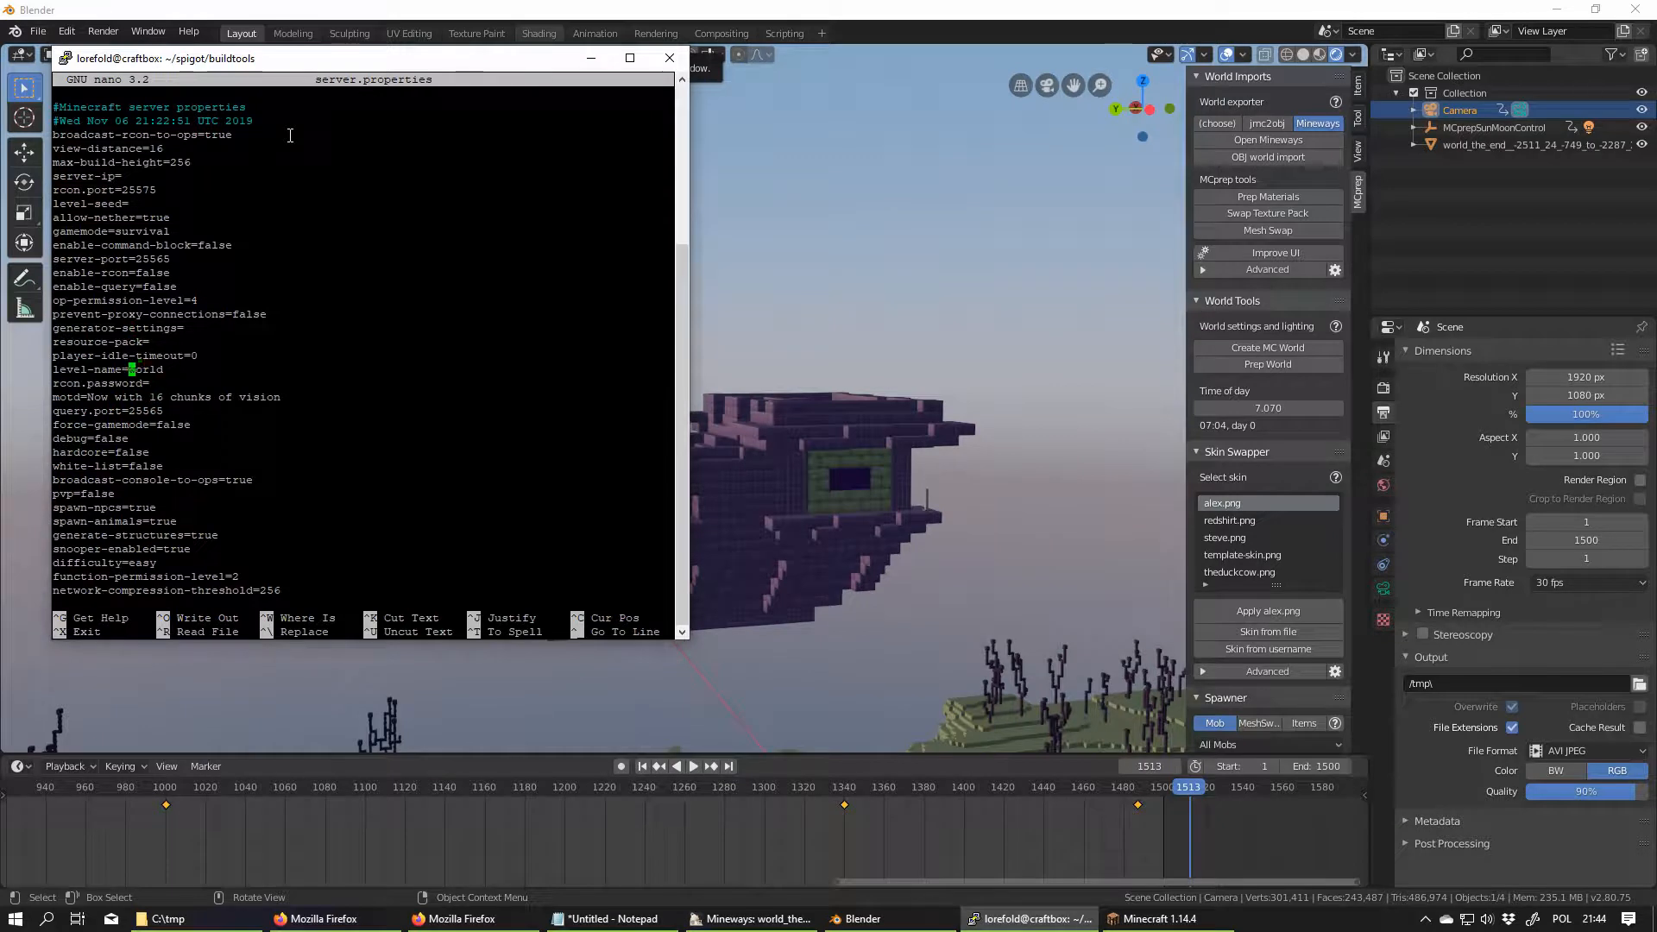
key("Right")
key("Right")
key("Left")
key("Left")
key("Left")
key("Left")
key("ctrl+x")
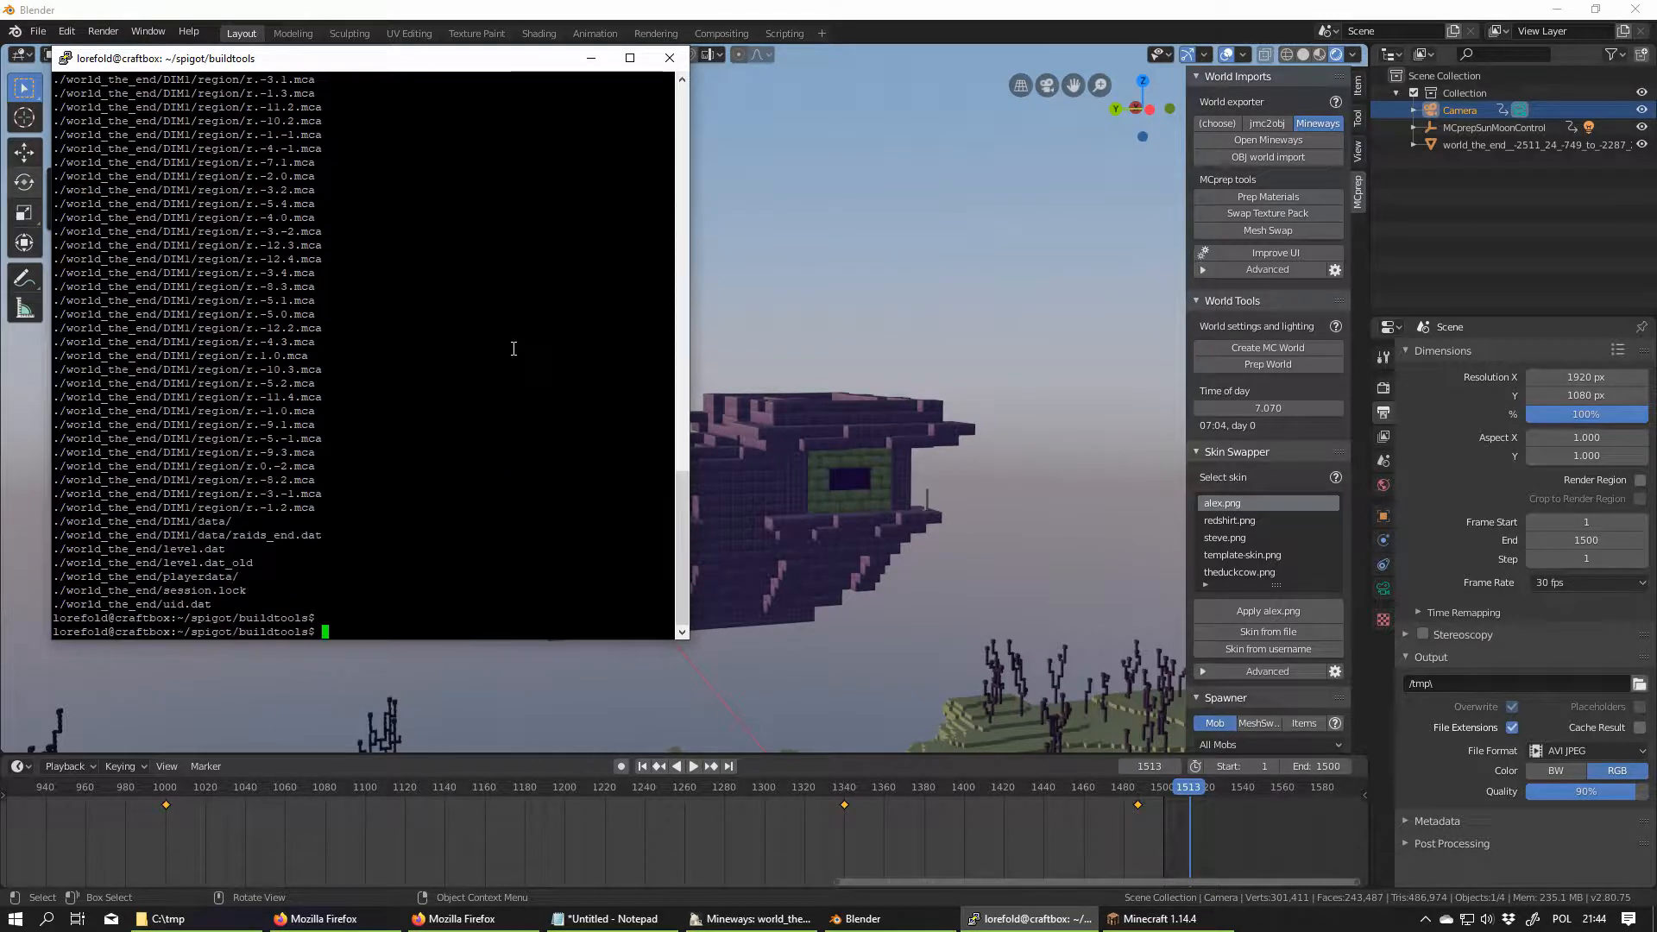
Recall the tar command that archives world_the_end into backup20191109.tar.gz without running it, and exit the server session.
key("Up")
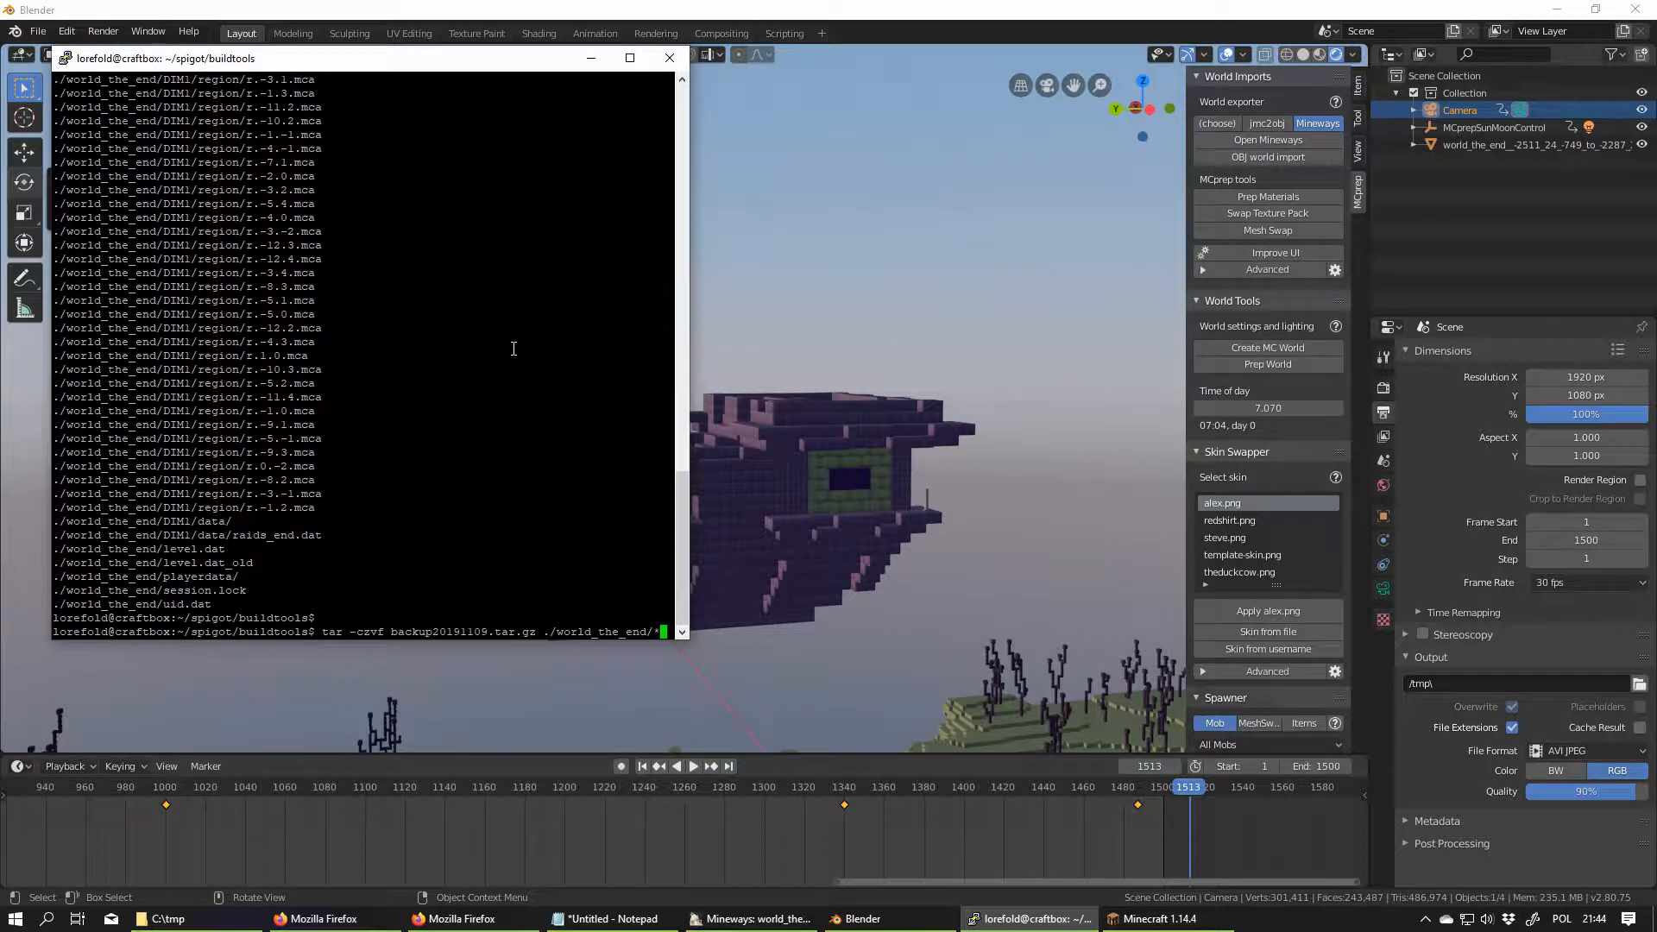
key("Down")
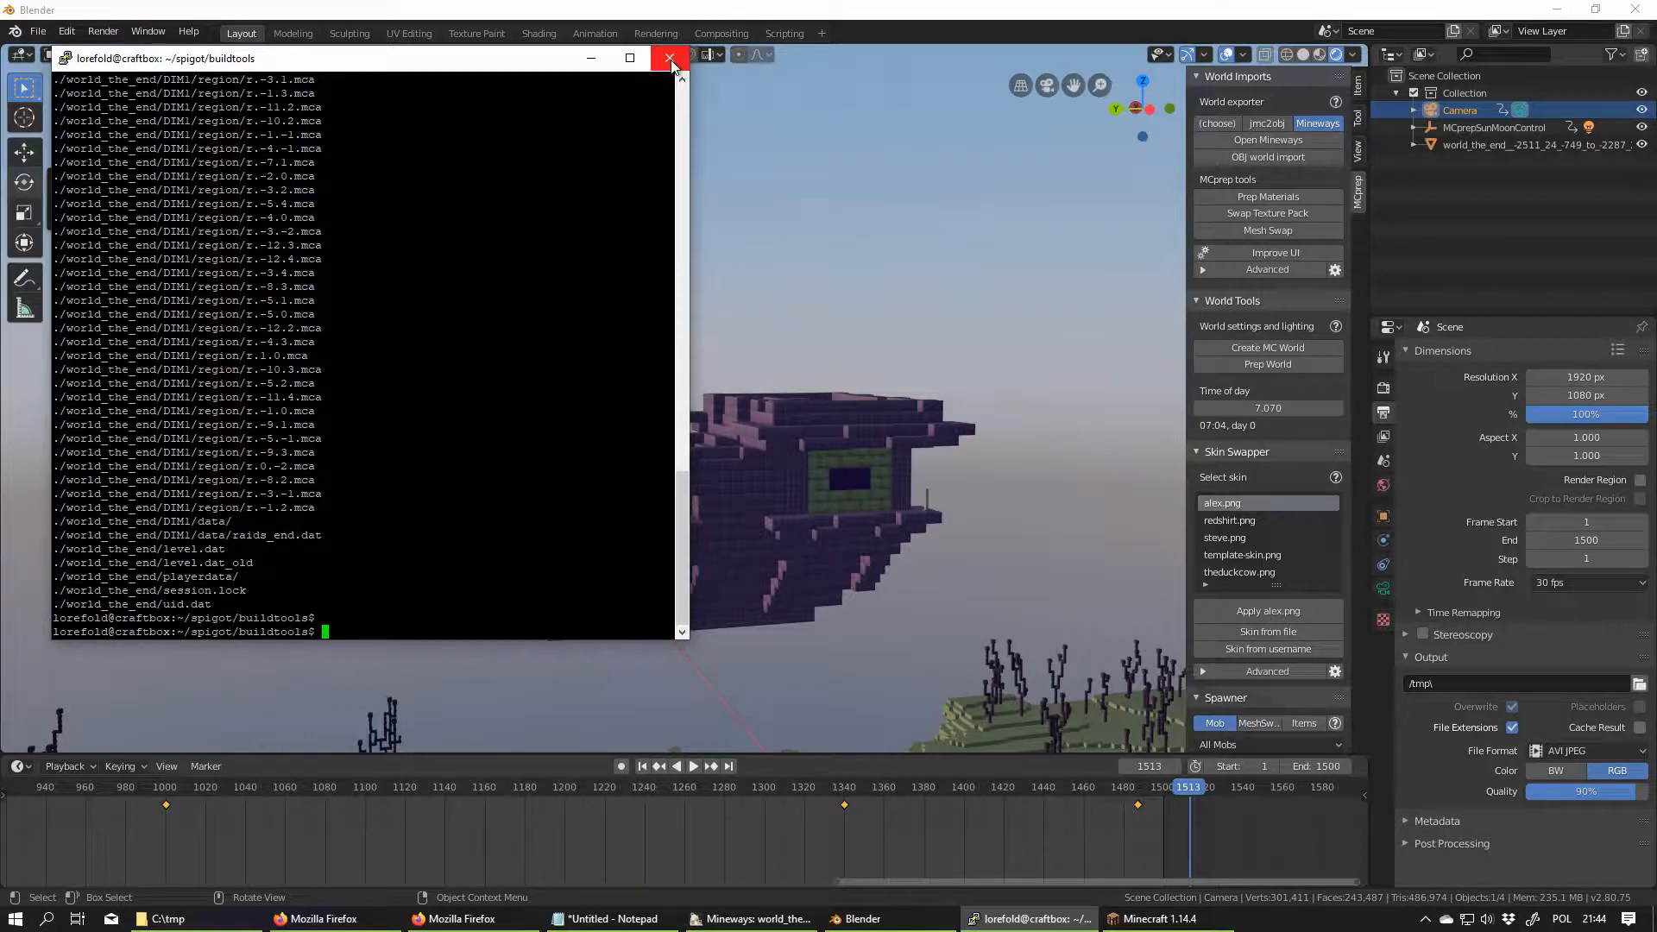
type("exit")
key("Return")
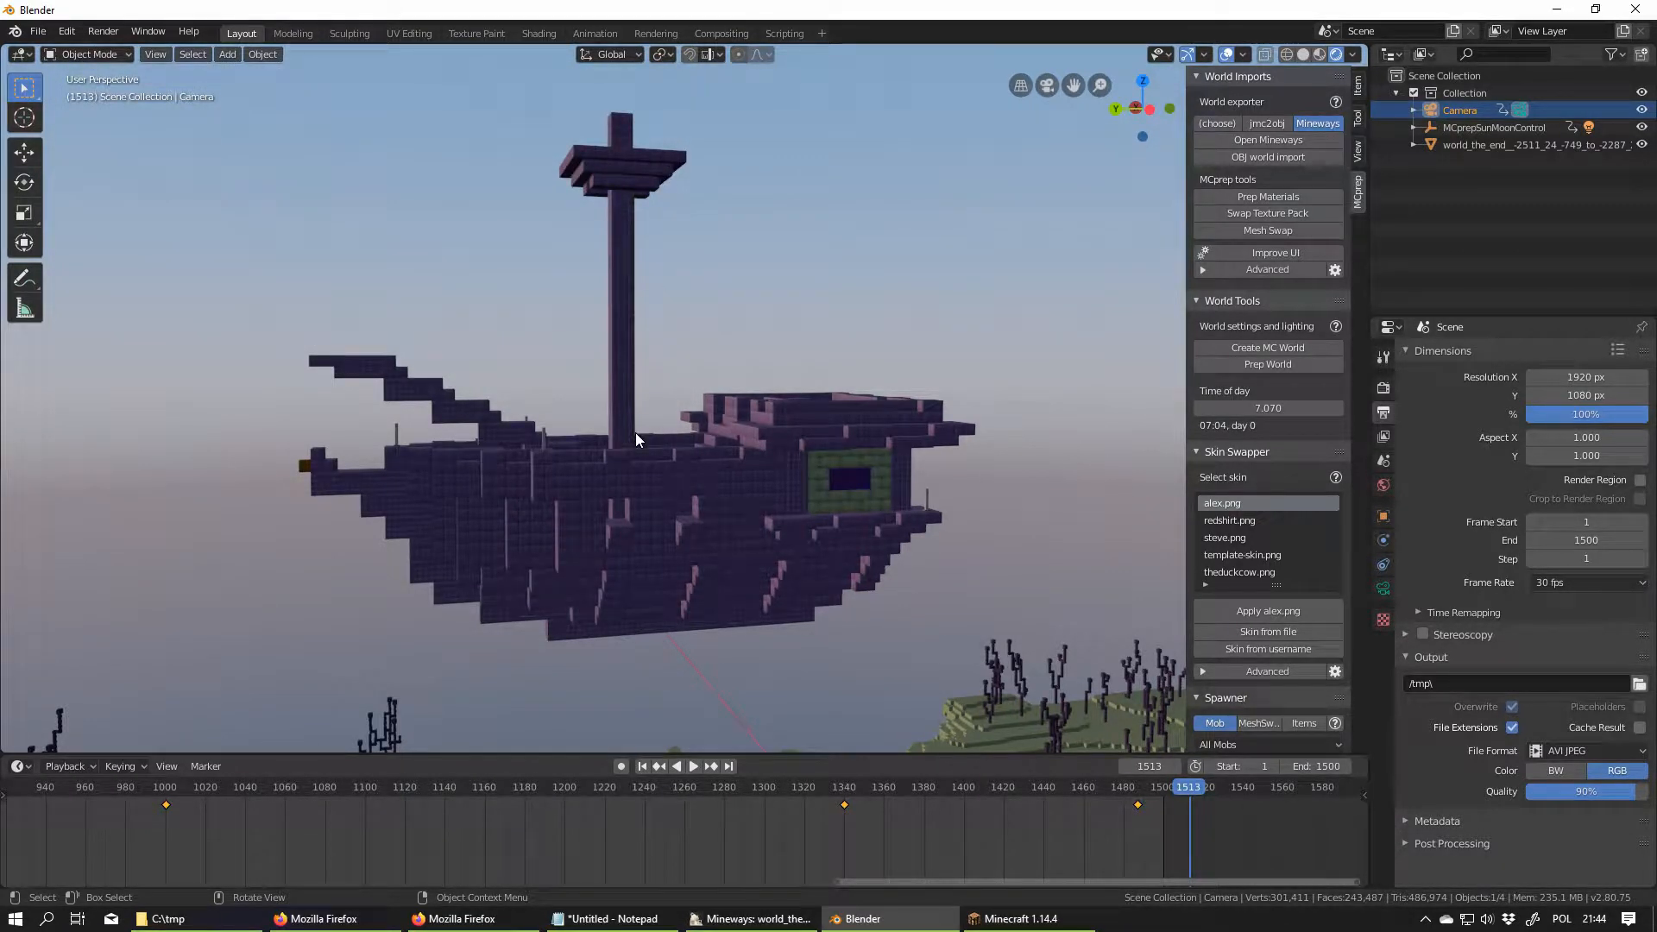
View the imported End scene in Blender from another angle, and switch to Mineways to examine the central End island.
middle_click_drag(612, 448, 786, 470)
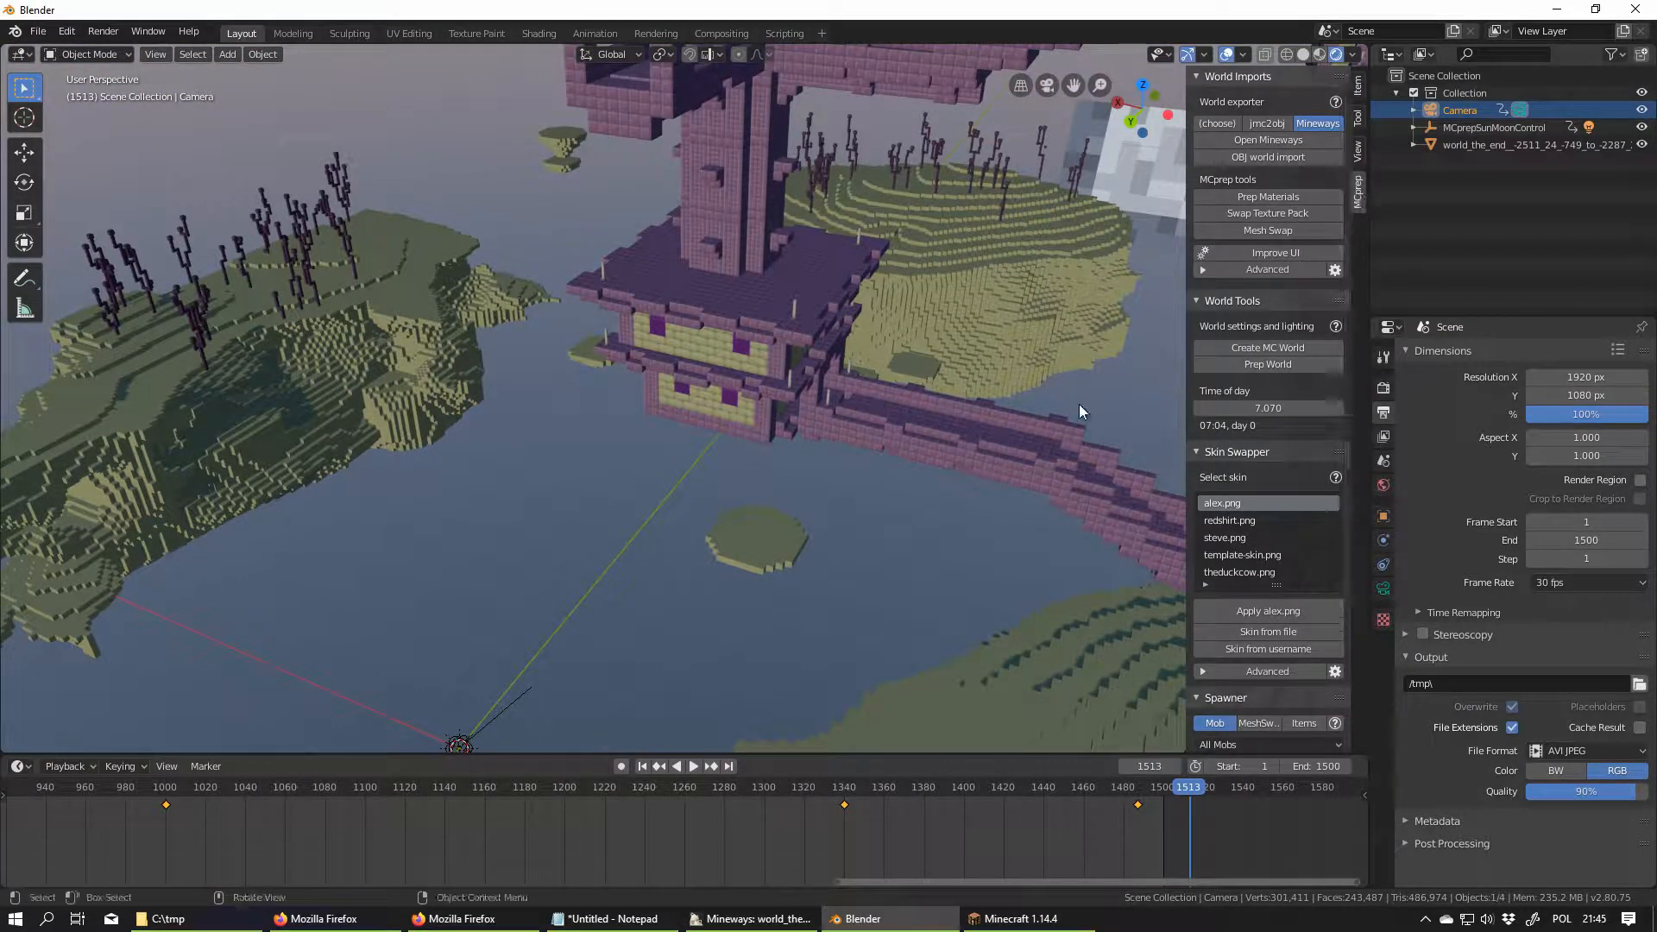
left_click(749, 921)
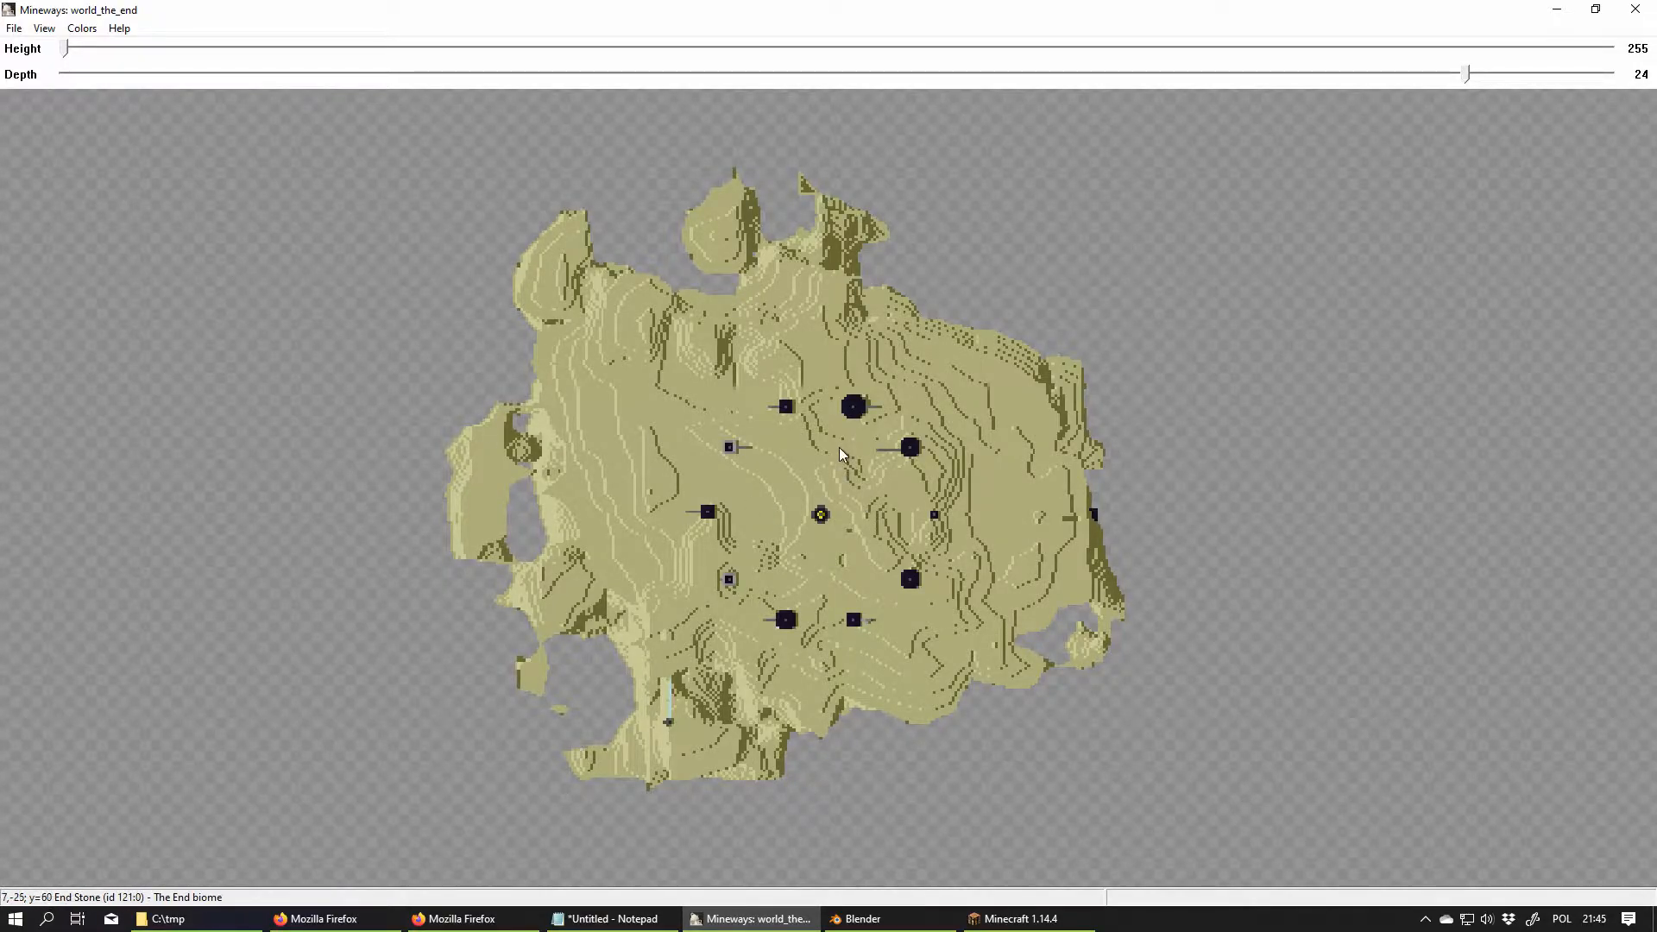
scroll(828, 463, "up", 3)
scroll(828, 466, "down", 1)
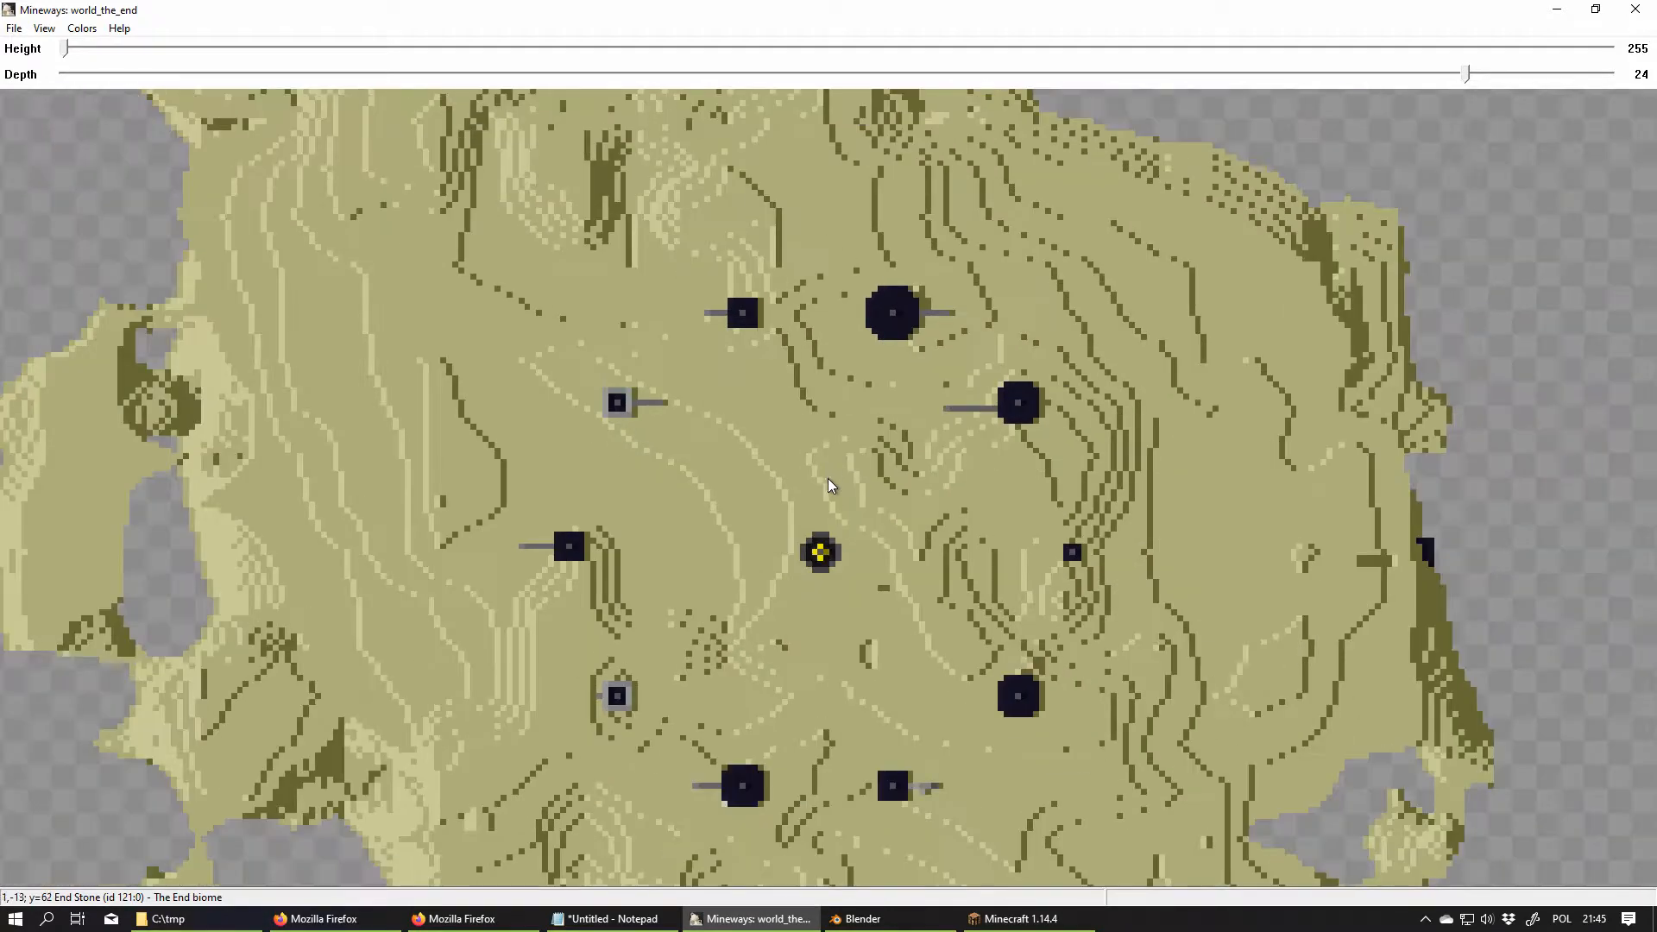
scroll(703, 354, "down", 2)
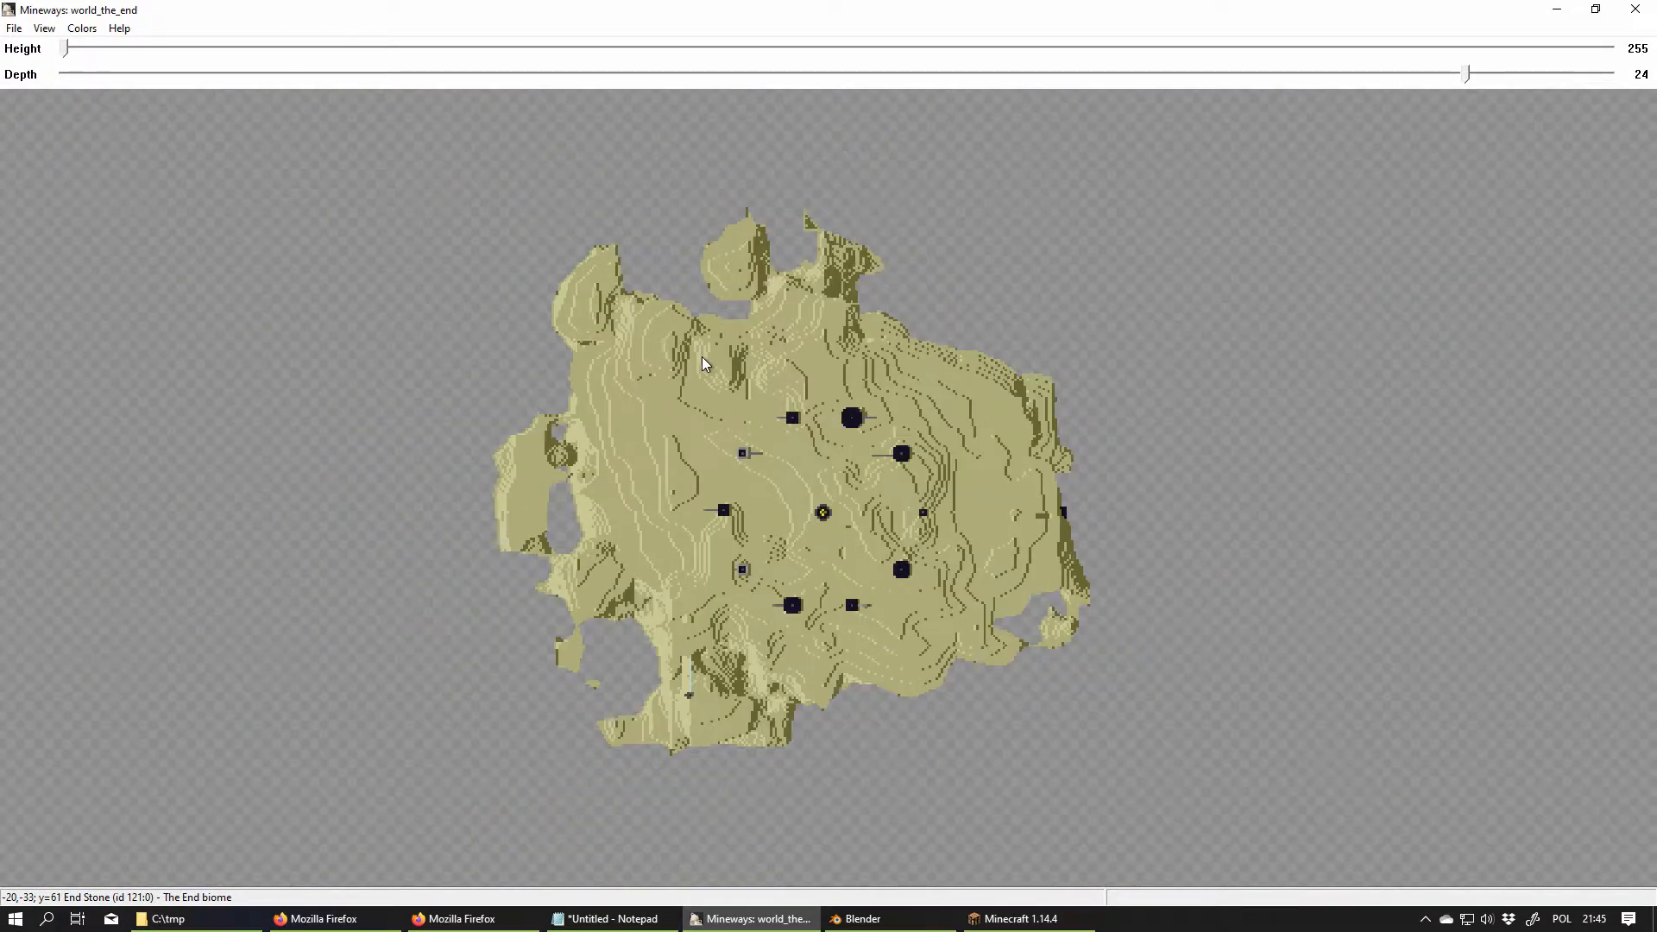
Look at the level.dat location in the extracted world_the_end backup folder through the world-opening dialog, and cancel.
left_click(14, 28)
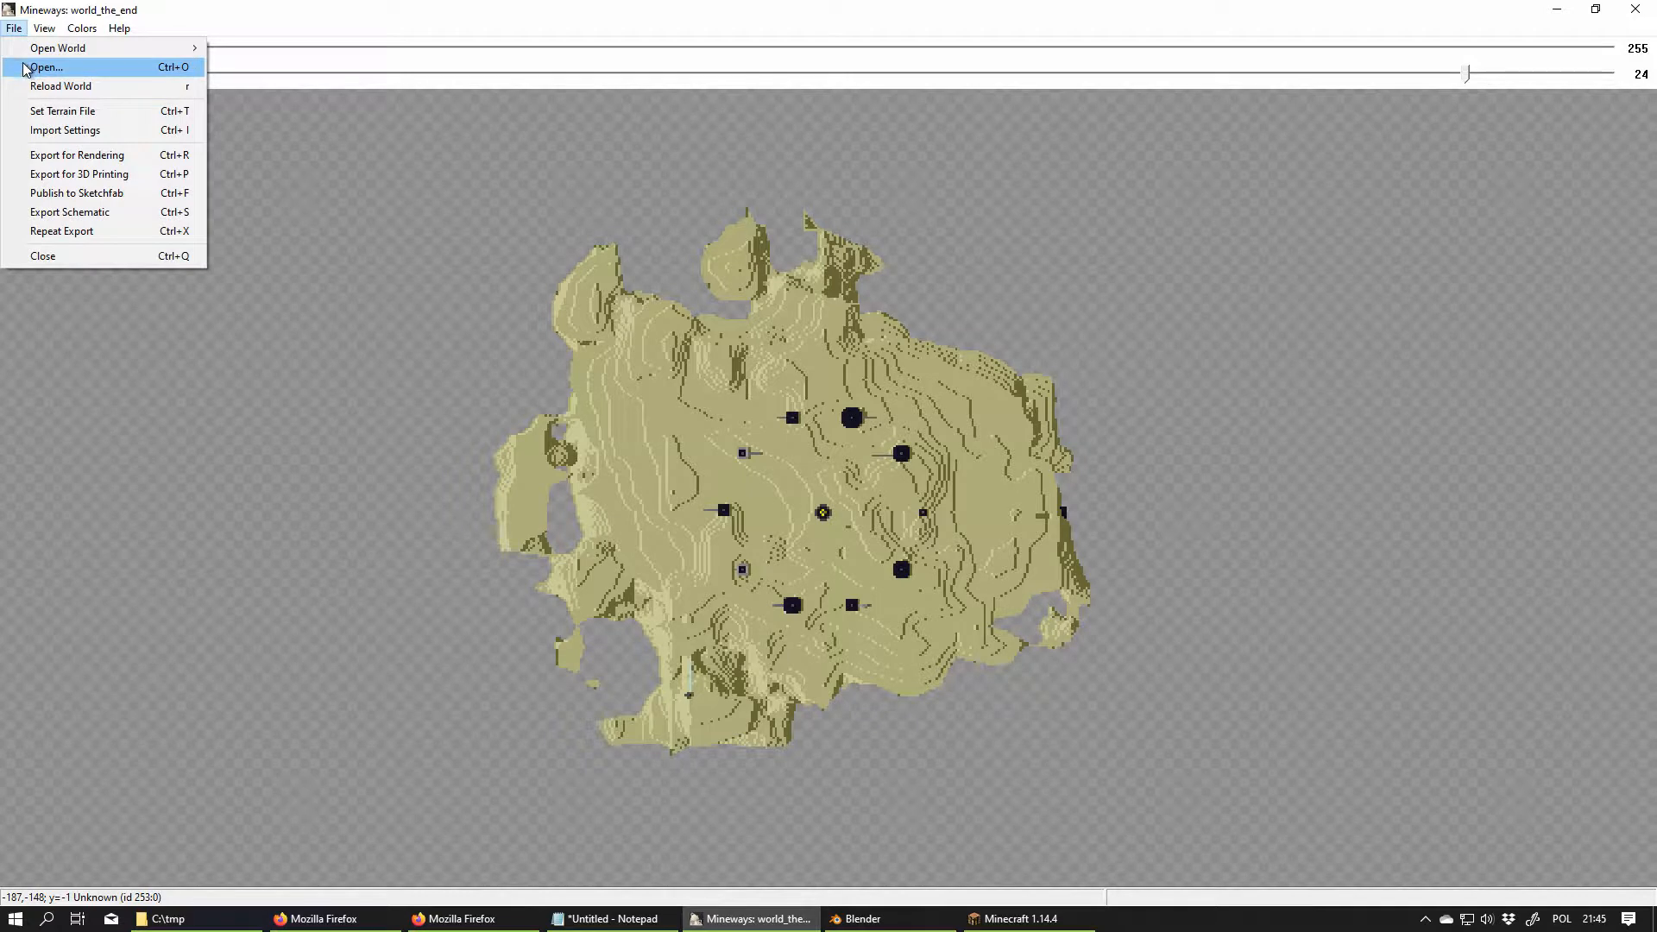
left_click(26, 68)
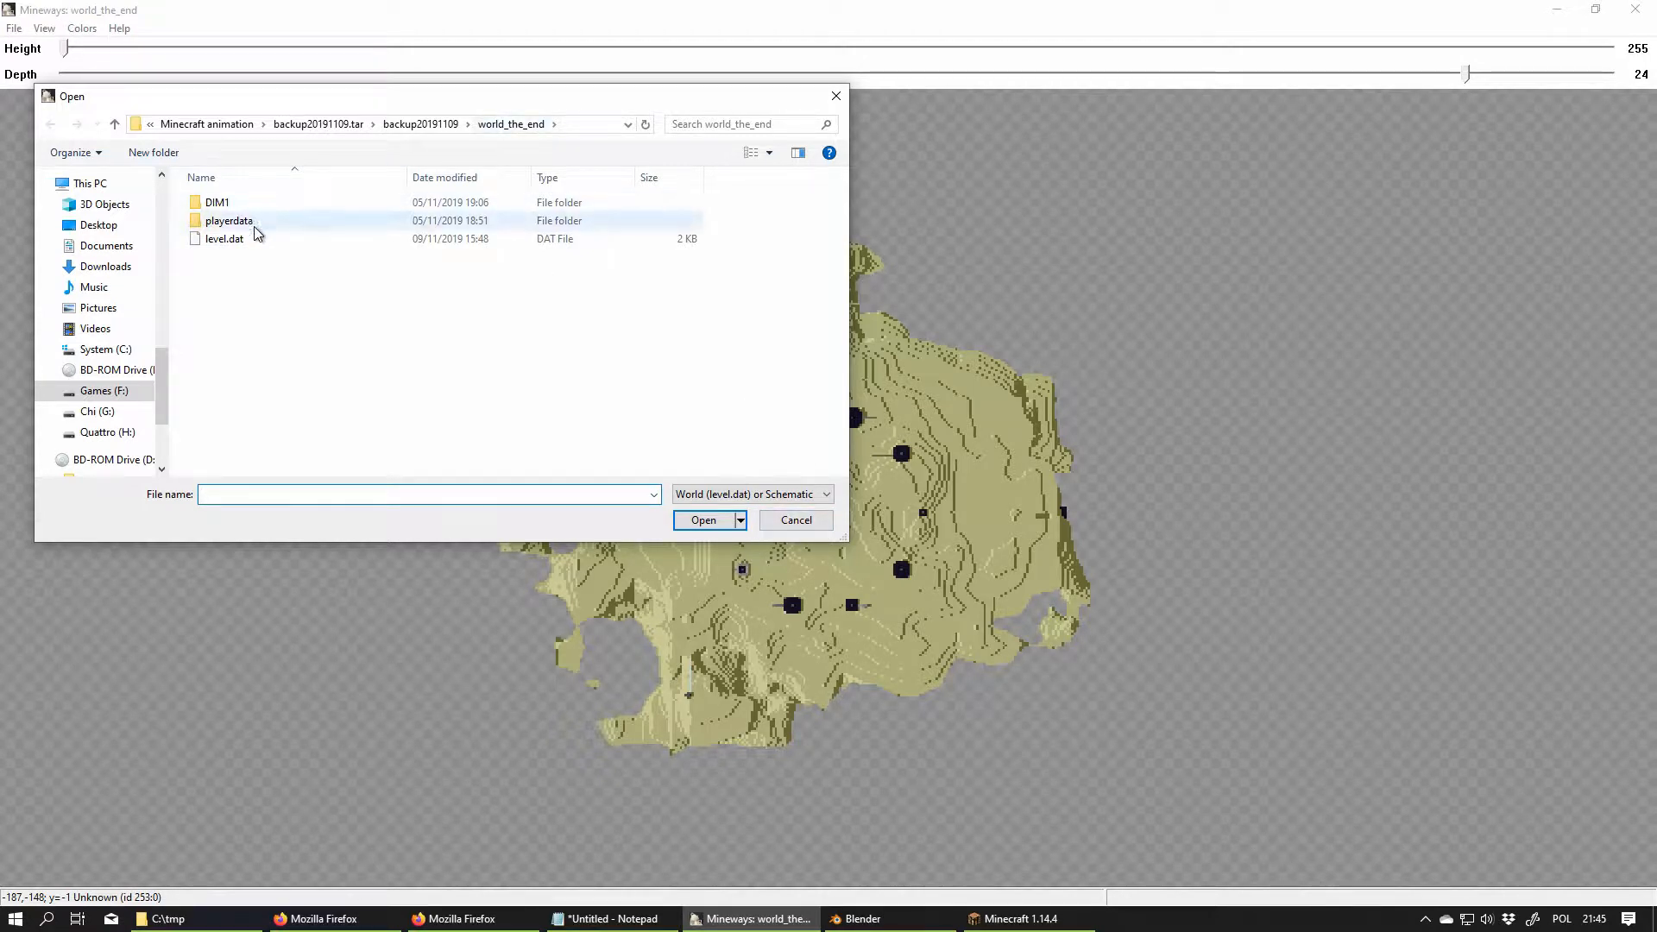
left_click(794, 525)
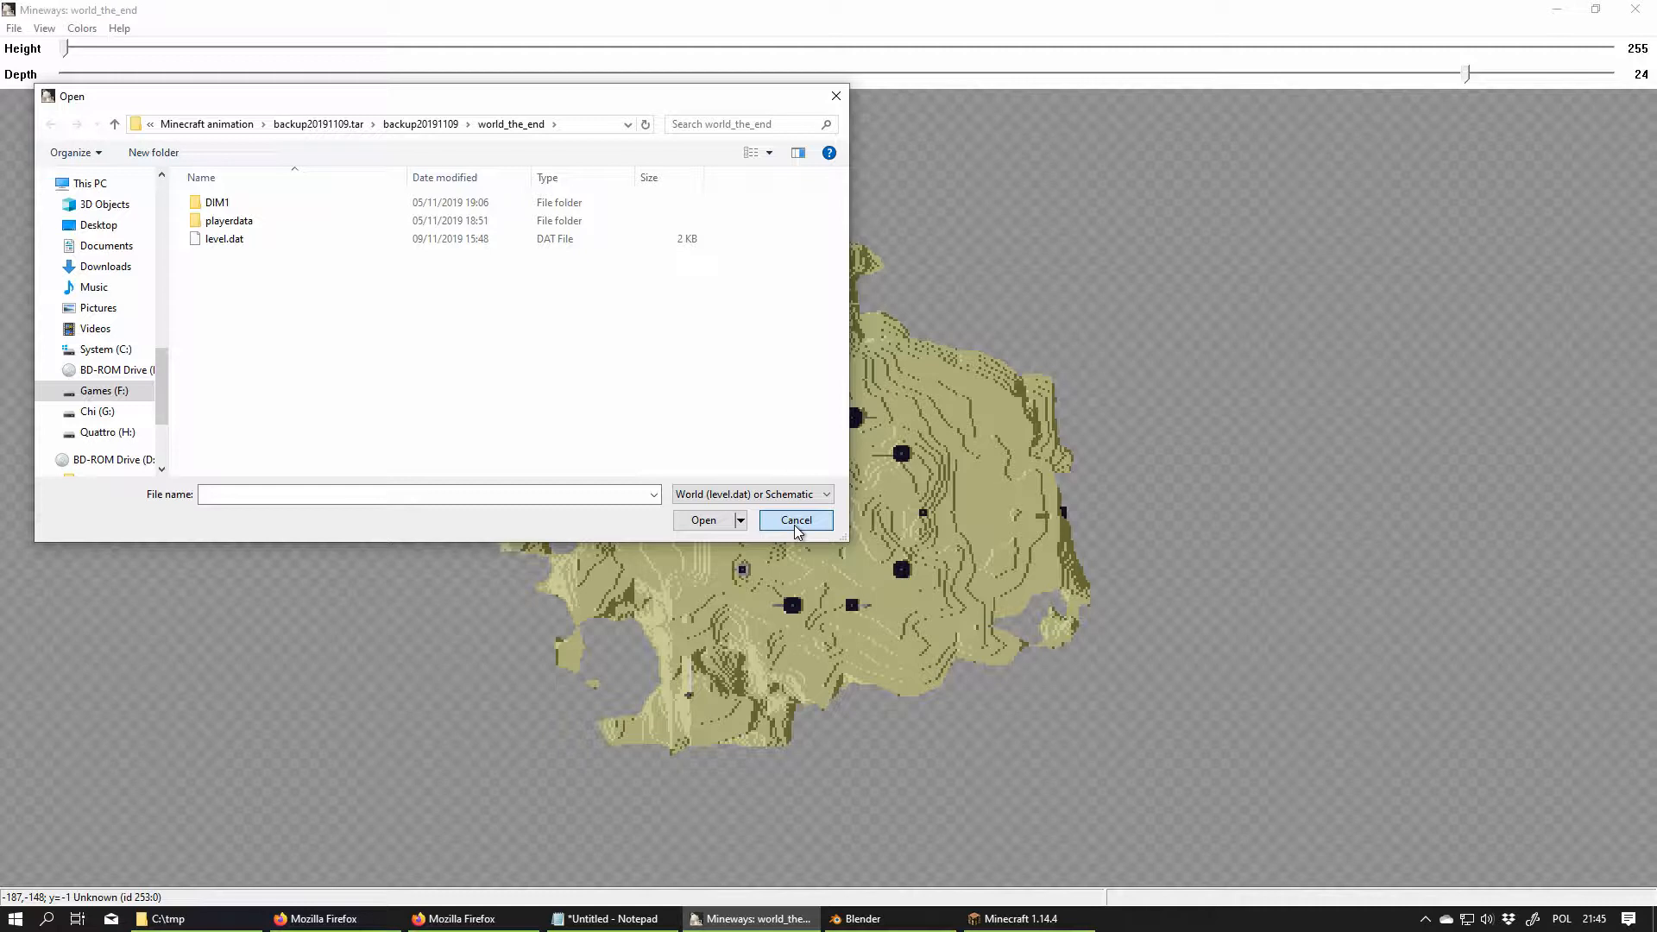
left_click(794, 525)
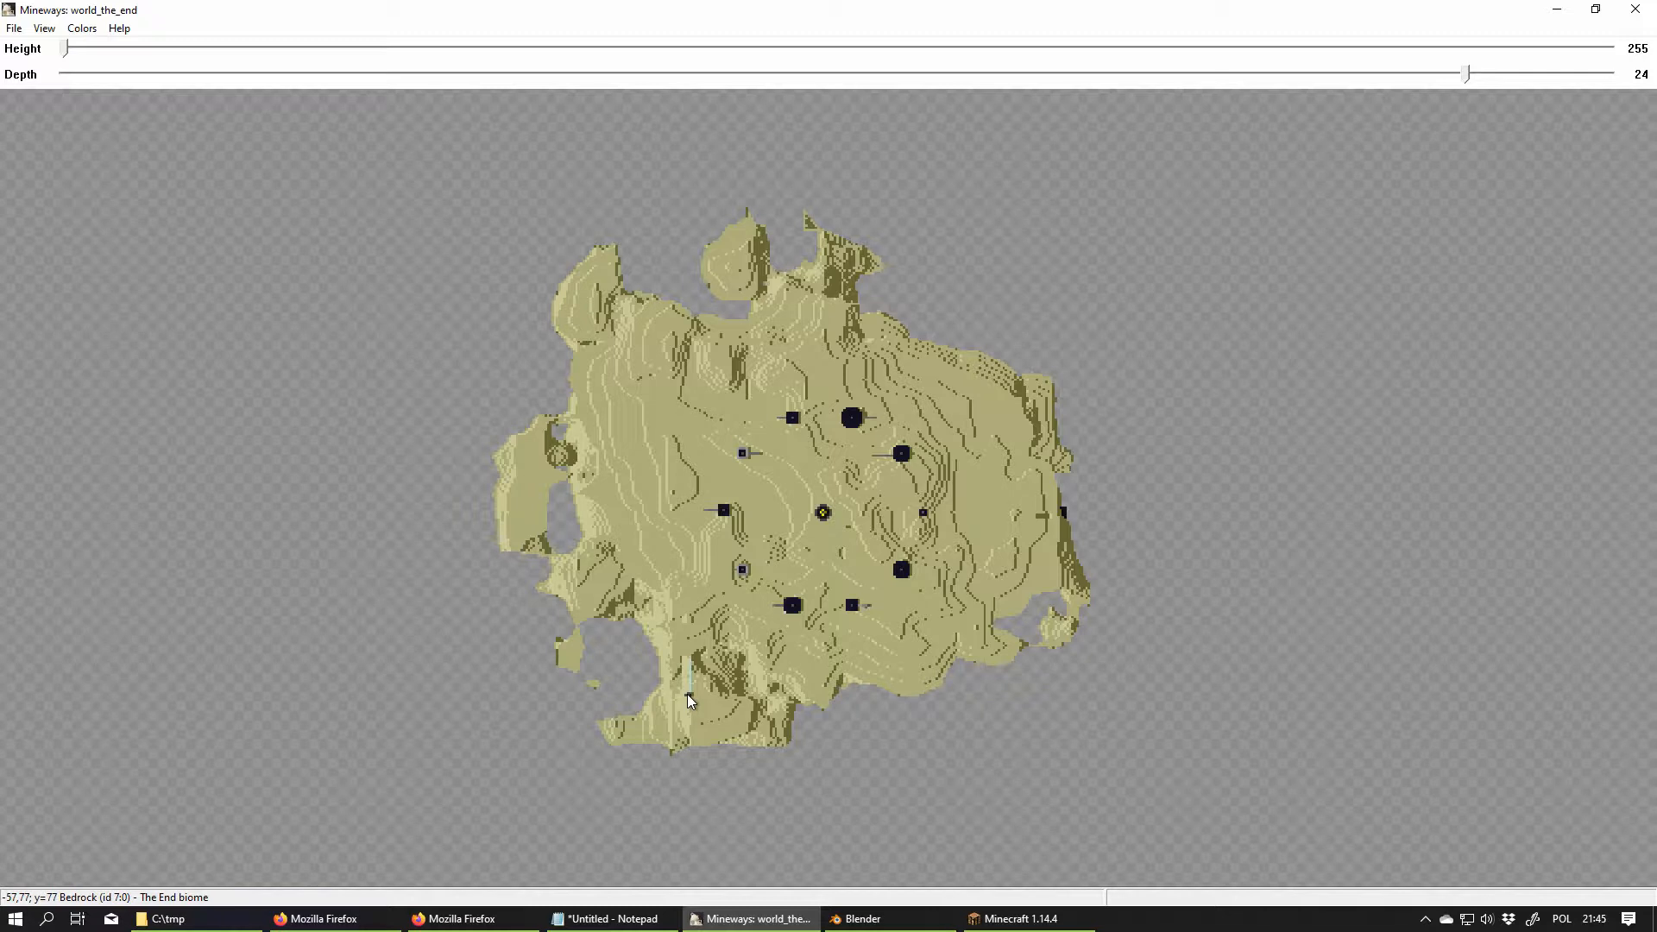
Examine the outer islands southwest of the central End island and the diorite path leading to the nearest large one.
scroll(571, 590, "down", 3)
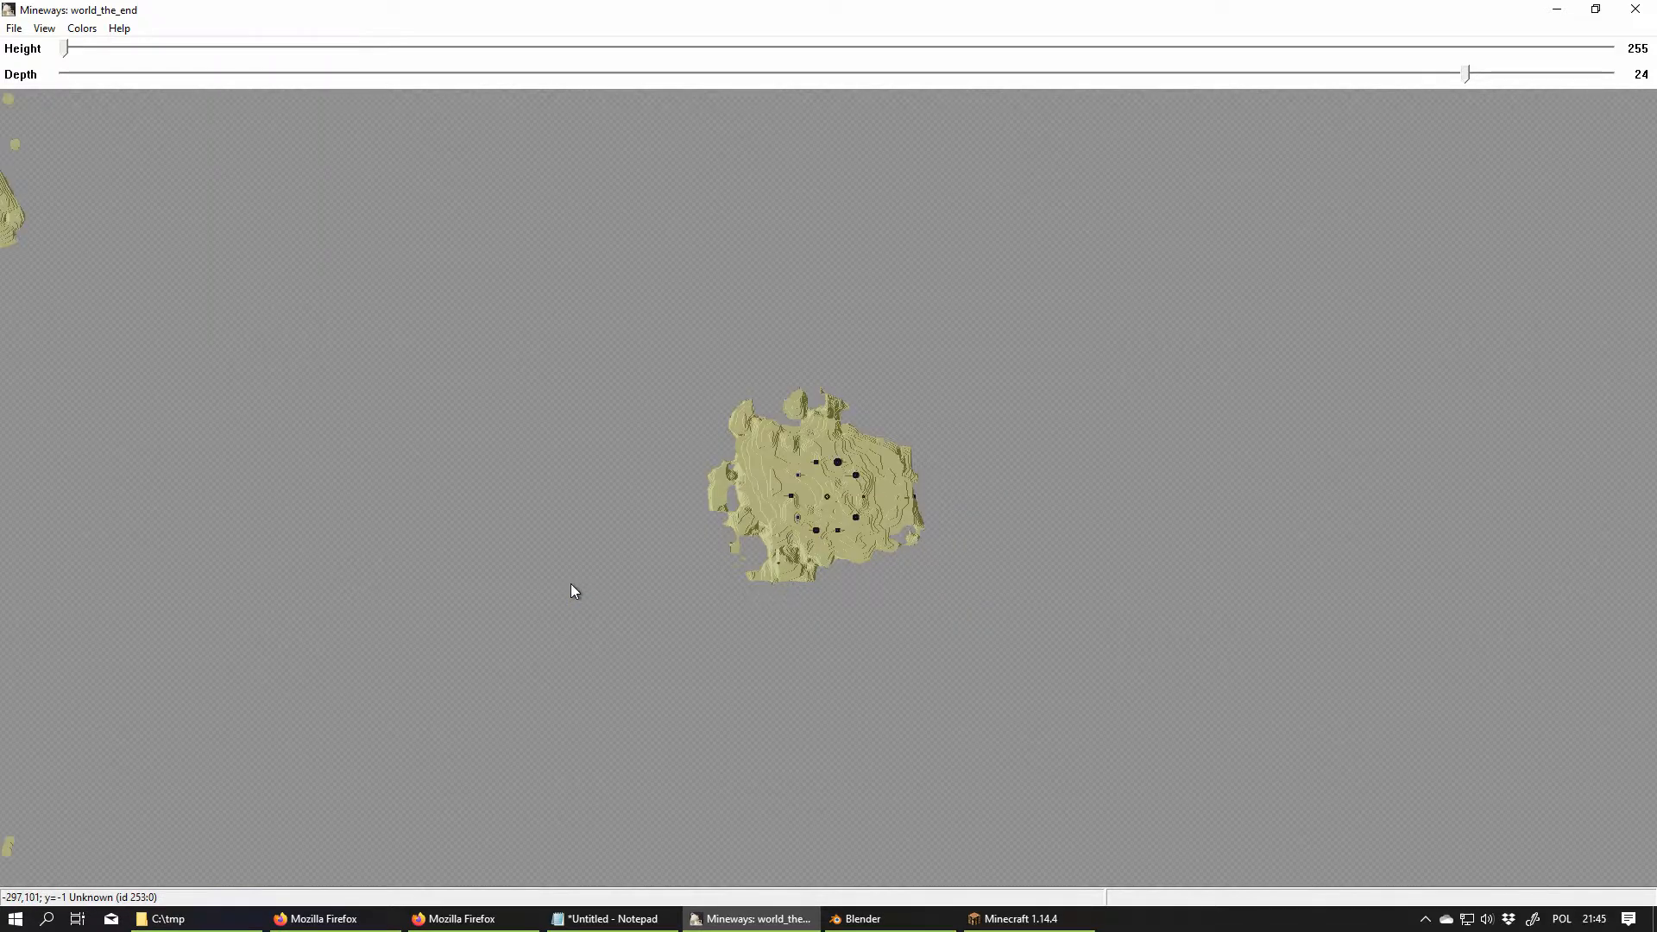
left_click_drag(502, 550, 1203, 537)
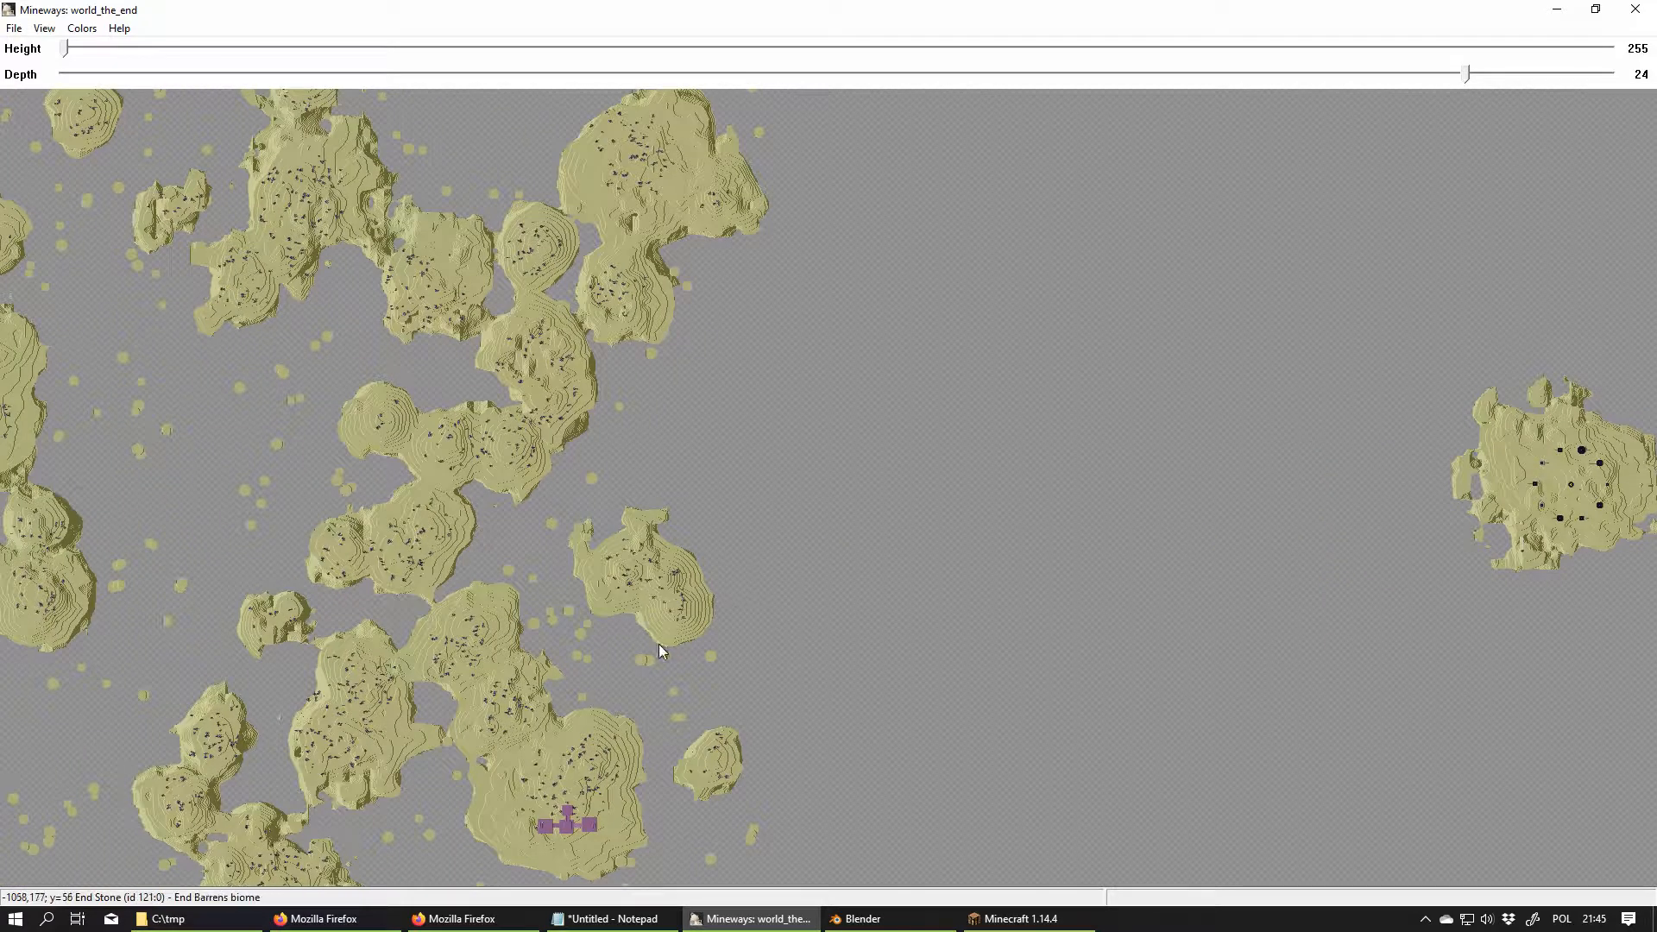
left_click_drag(706, 697, 762, 90)
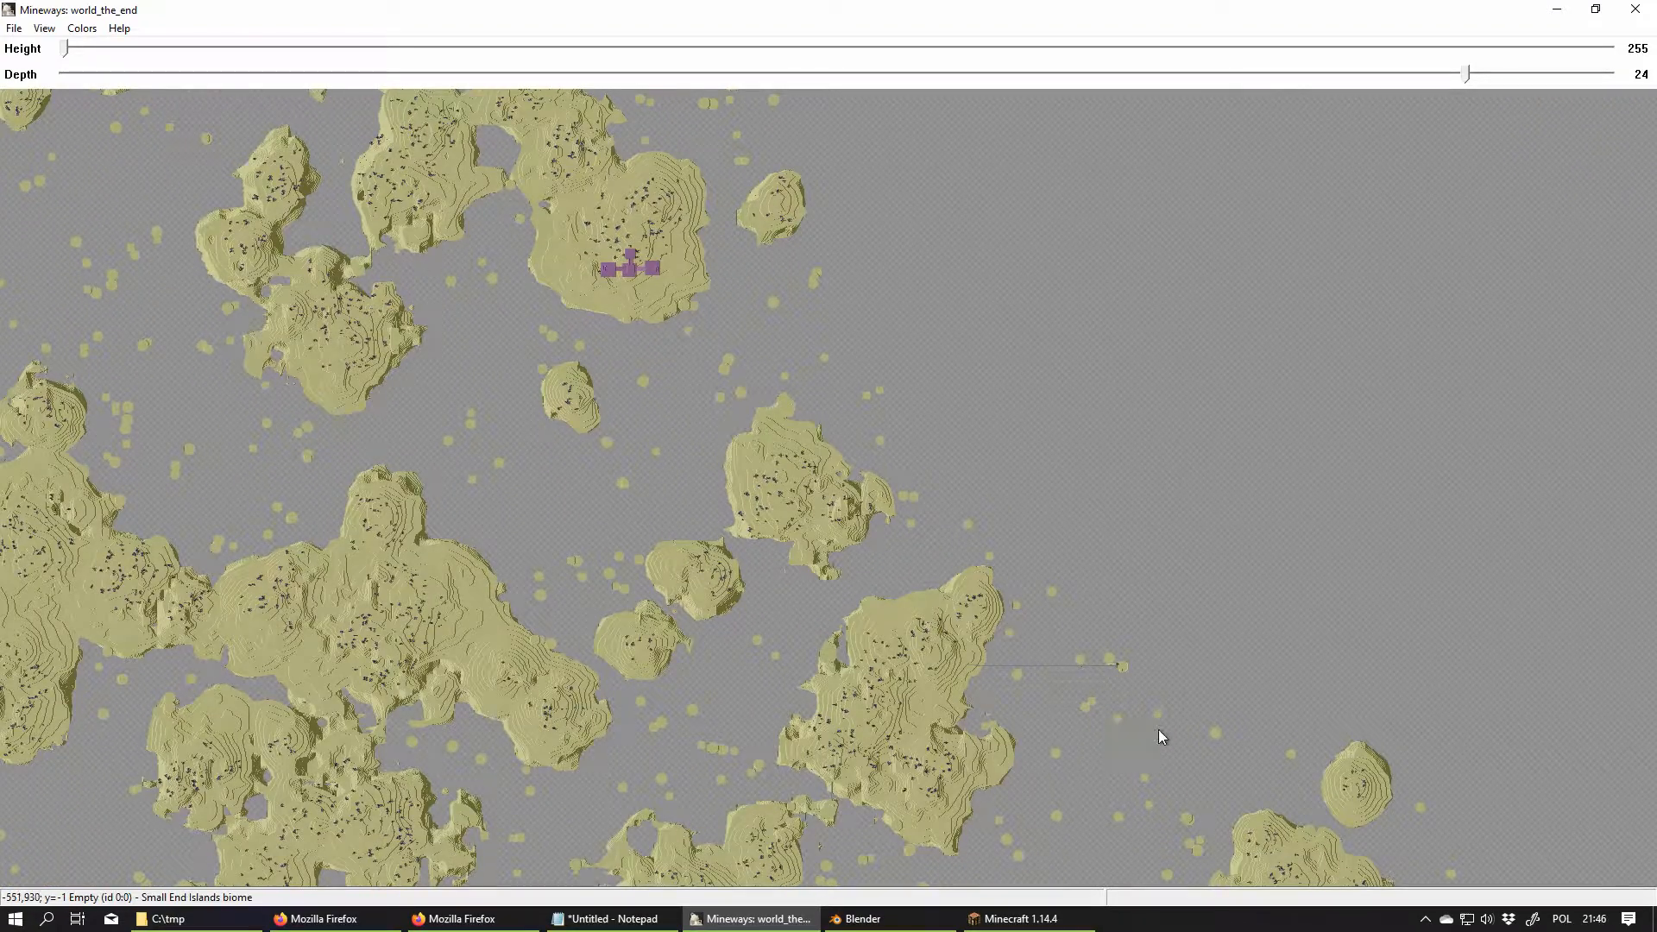
scroll(1144, 733, "up", 4)
left_click_drag(1231, 704, 386, 299)
left_click_drag(1079, 536, 324, 145)
left_click_drag(699, 377, 710, 217)
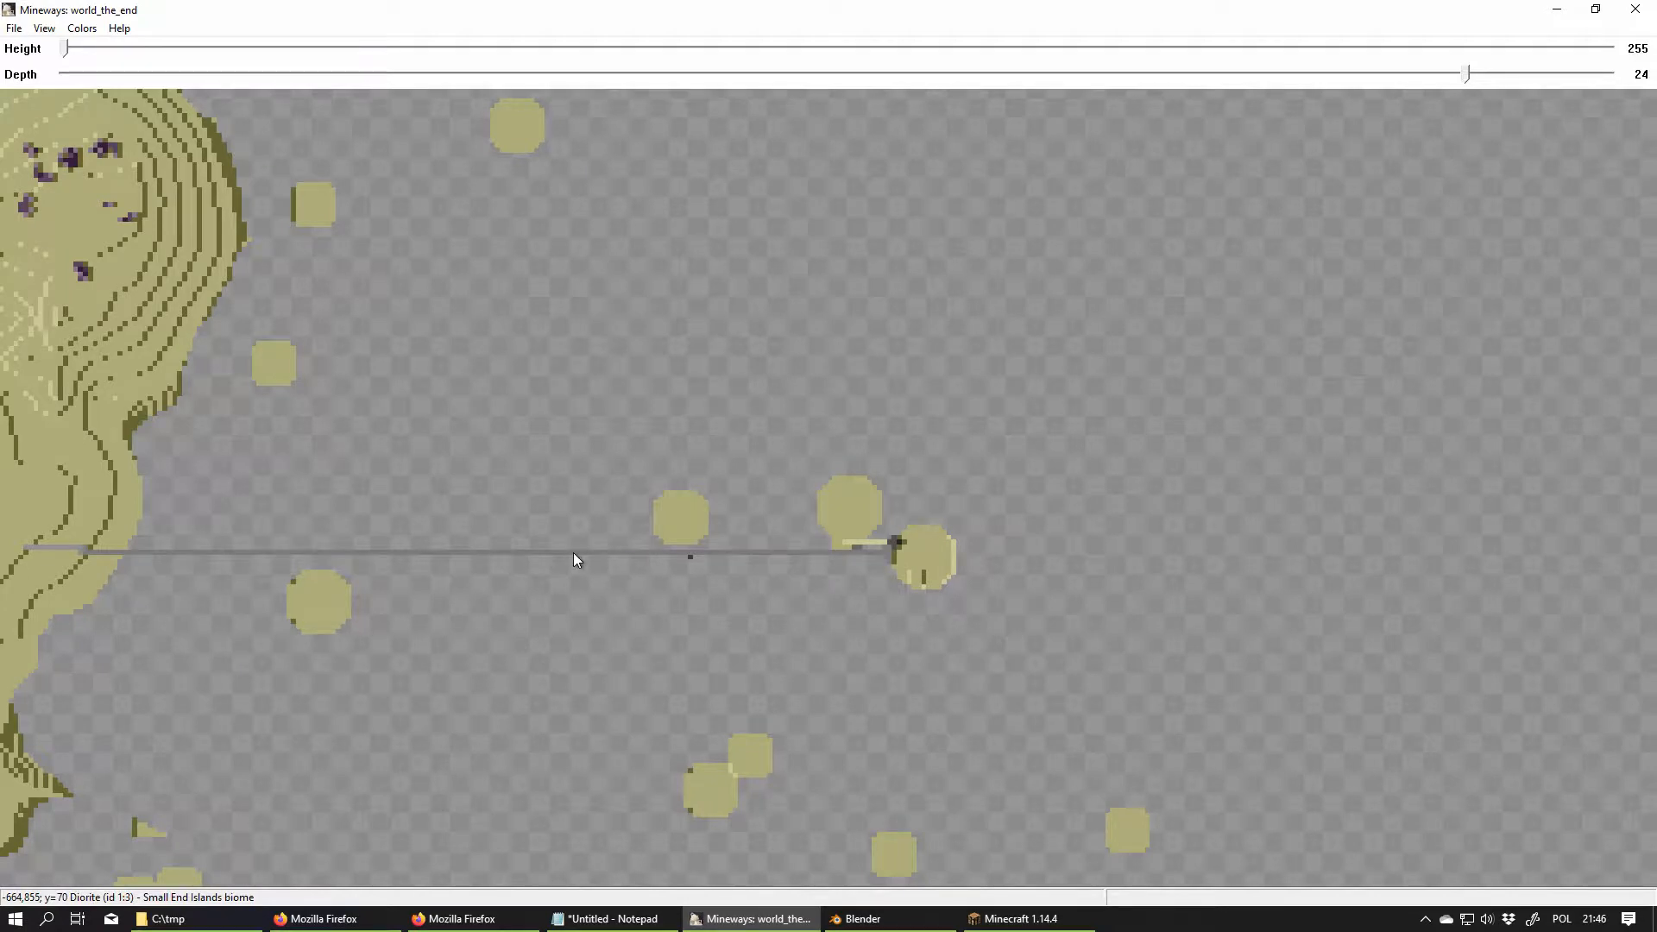
left_click_drag(393, 573, 855, 547)
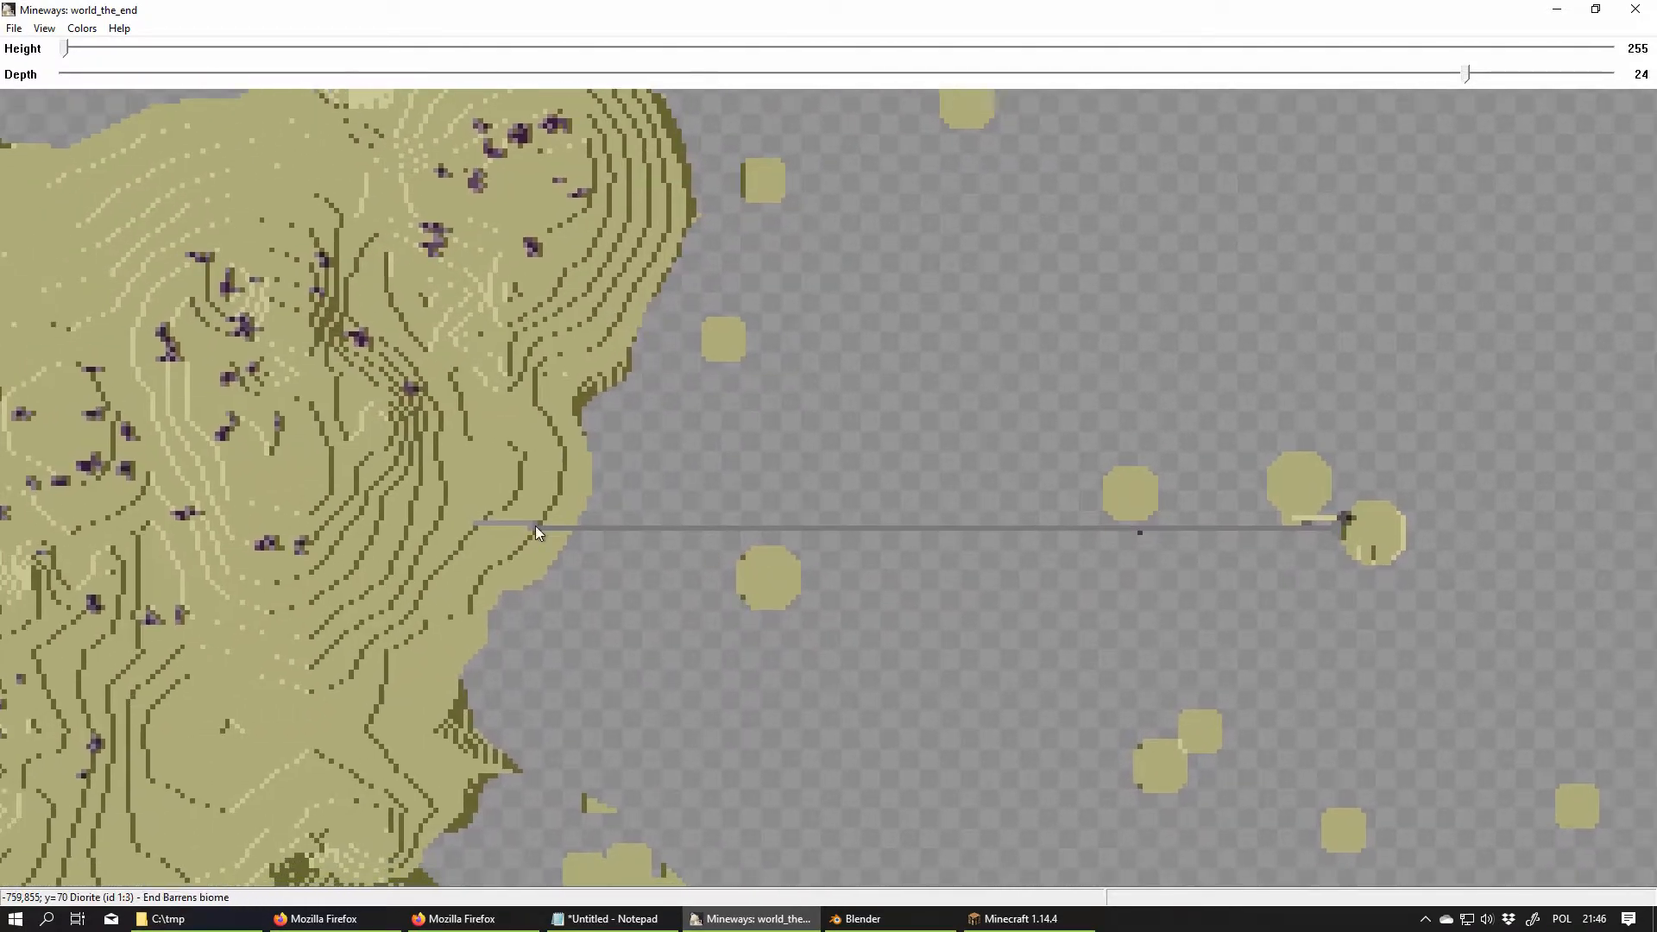
left_click_drag(592, 536, 955, 527)
Survey the outer End islands southwest of the diorite path, checking them at several magnifications.
scroll(758, 418, "down", 3)
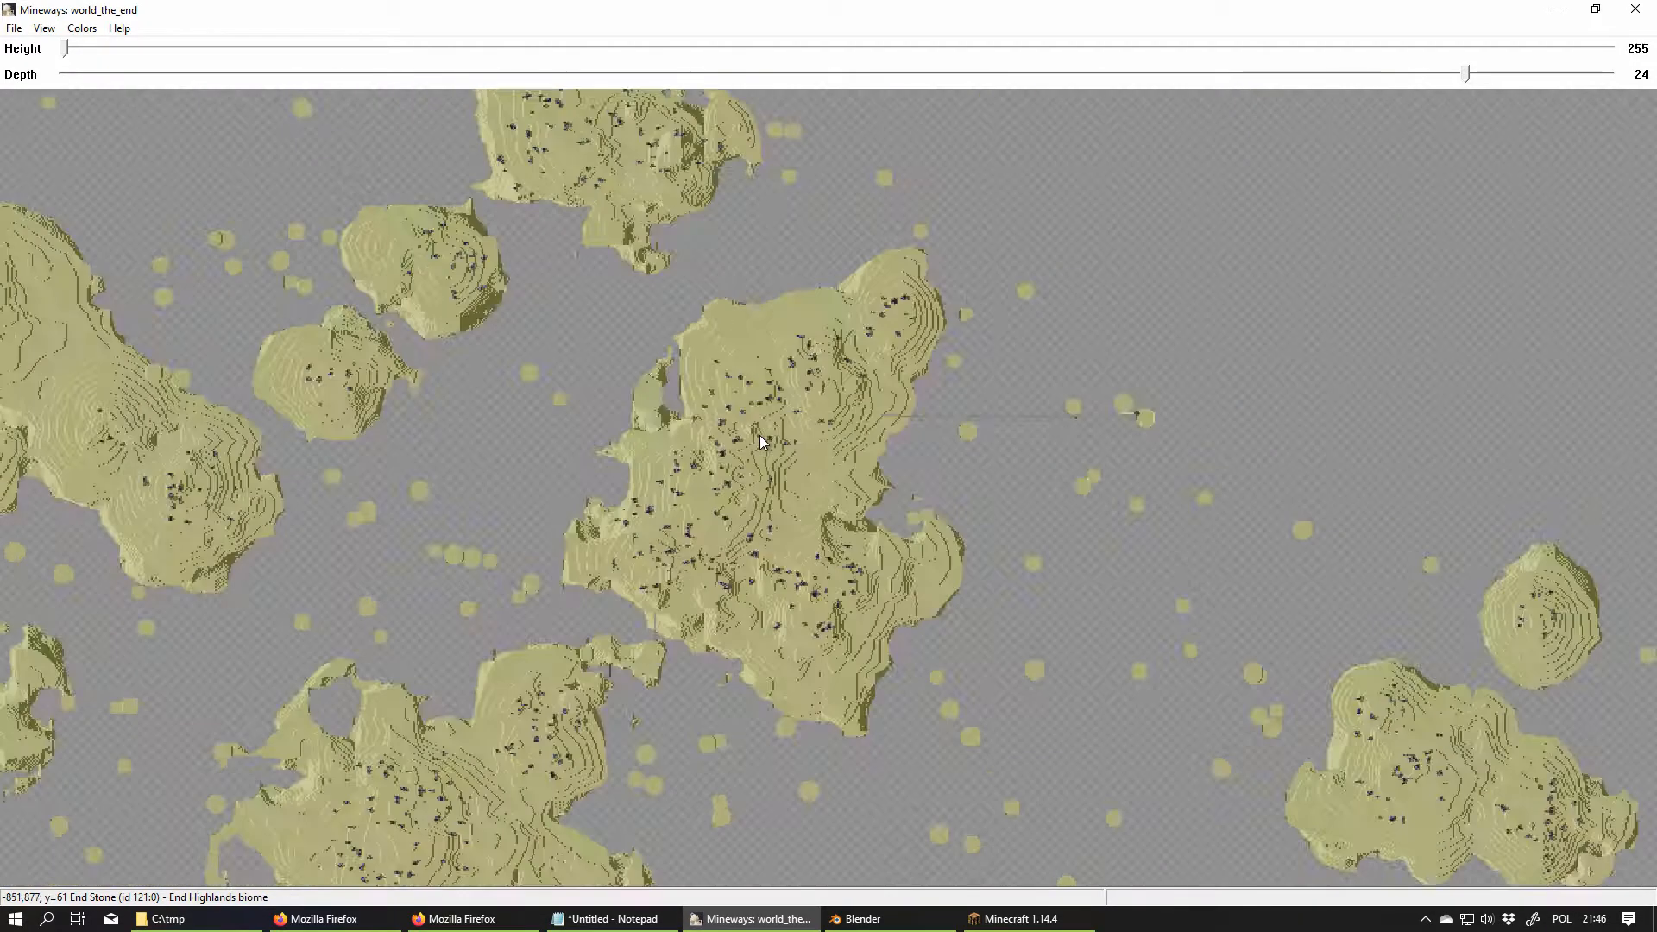
scroll(760, 436, "down", 1)
scroll(757, 451, "up", 2)
left_click_drag(758, 642, 815, 384)
left_click_drag(521, 581, 1163, 335)
left_click_drag(788, 522, 742, 173)
left_click_drag(860, 561, 717, 208)
left_click_drag(779, 734, 943, 166)
scroll(636, 565, "up", 3)
left_click_drag(516, 401, 832, 541)
scroll(830, 541, "down", 2)
left_click_drag(640, 468, 733, 494)
scroll(857, 587, "up", 2)
left_click_drag(857, 587, 688, 426)
scroll(688, 425, "down", 2)
scroll(1156, 497, "up", 2)
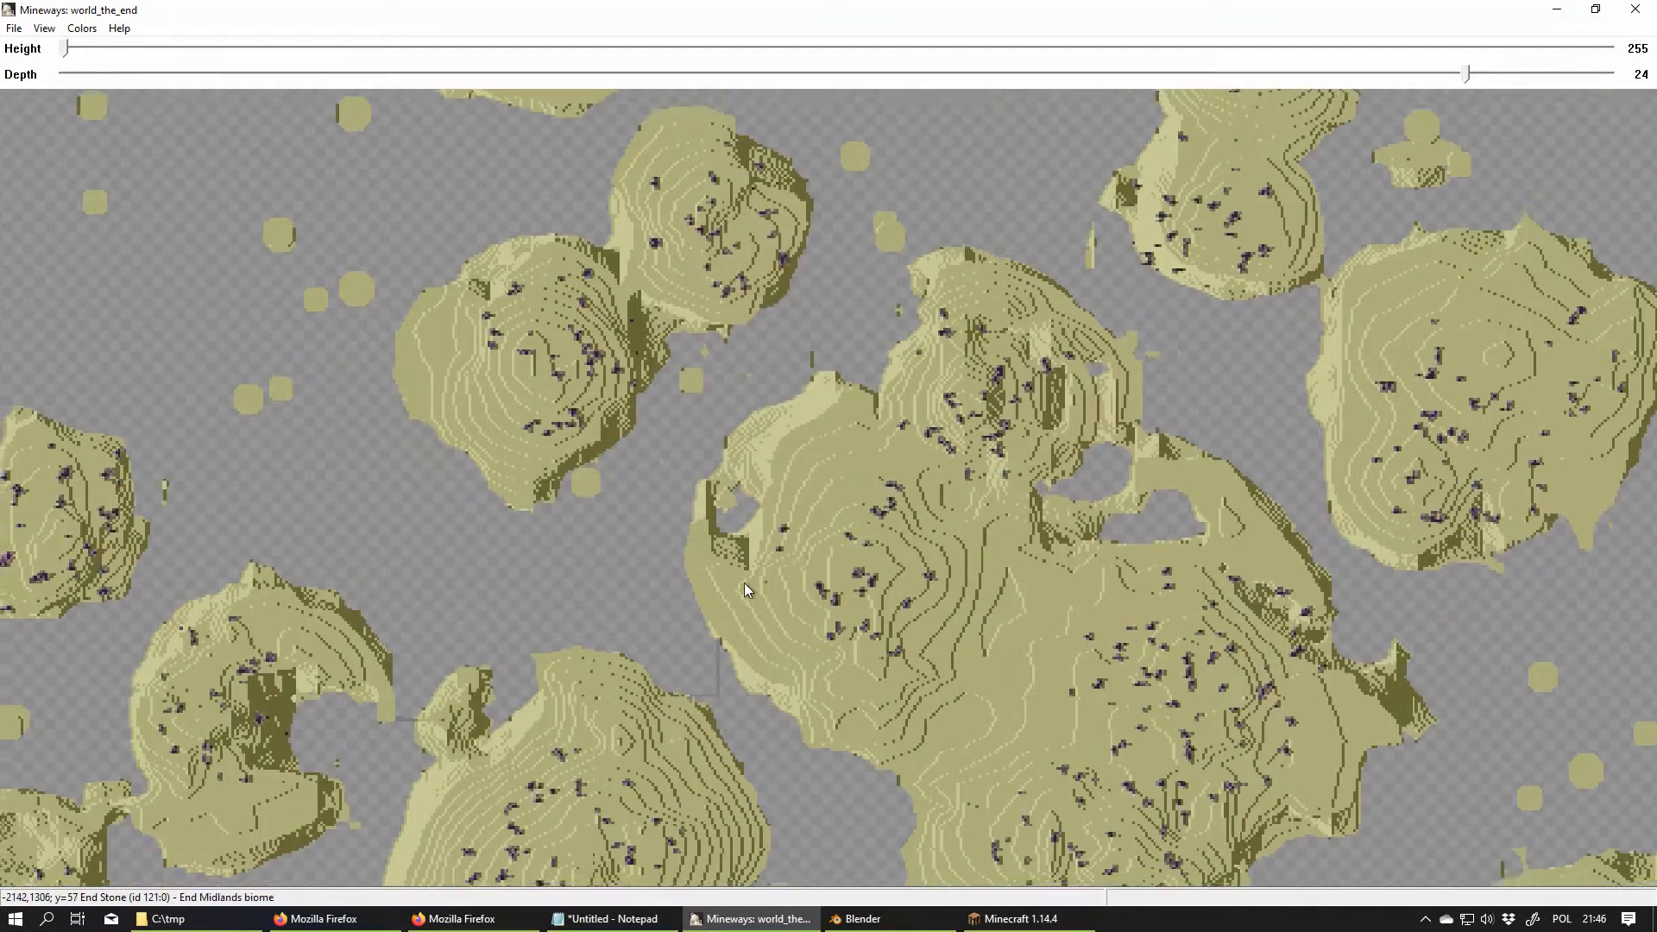
Trace the thin bridges connecting the islands farther southwest on the End map.
left_click_drag(725, 606, 976, 426)
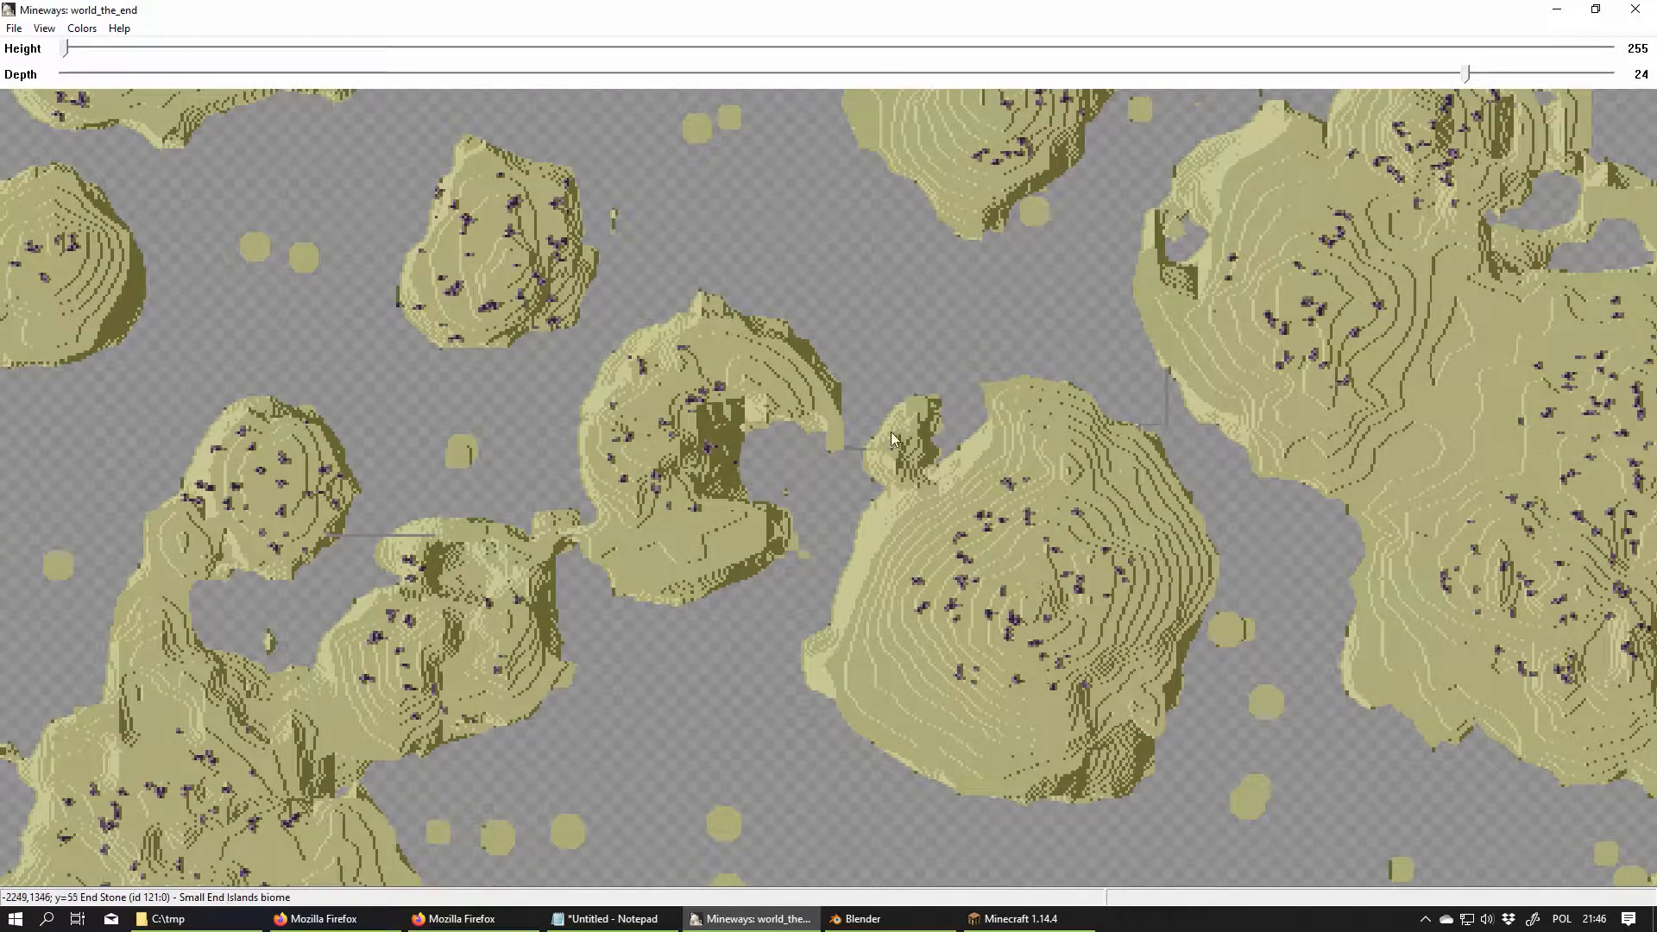
left_click_drag(596, 549, 892, 496)
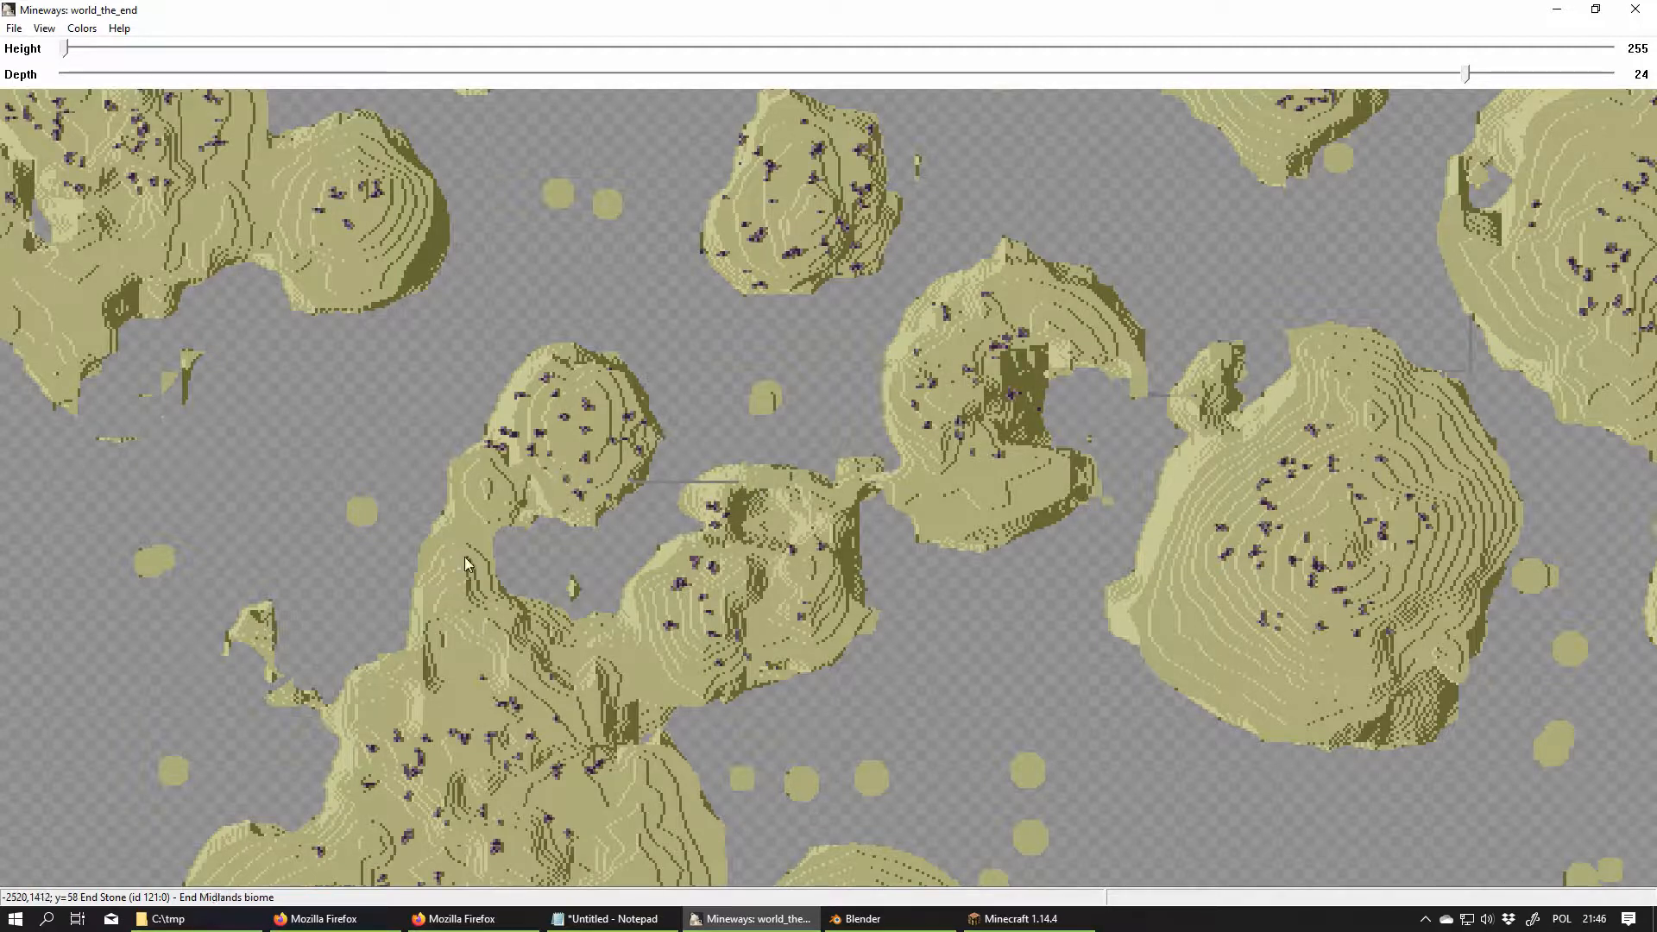
left_click_drag(504, 644, 848, 323)
left_click_drag(566, 628, 785, 318)
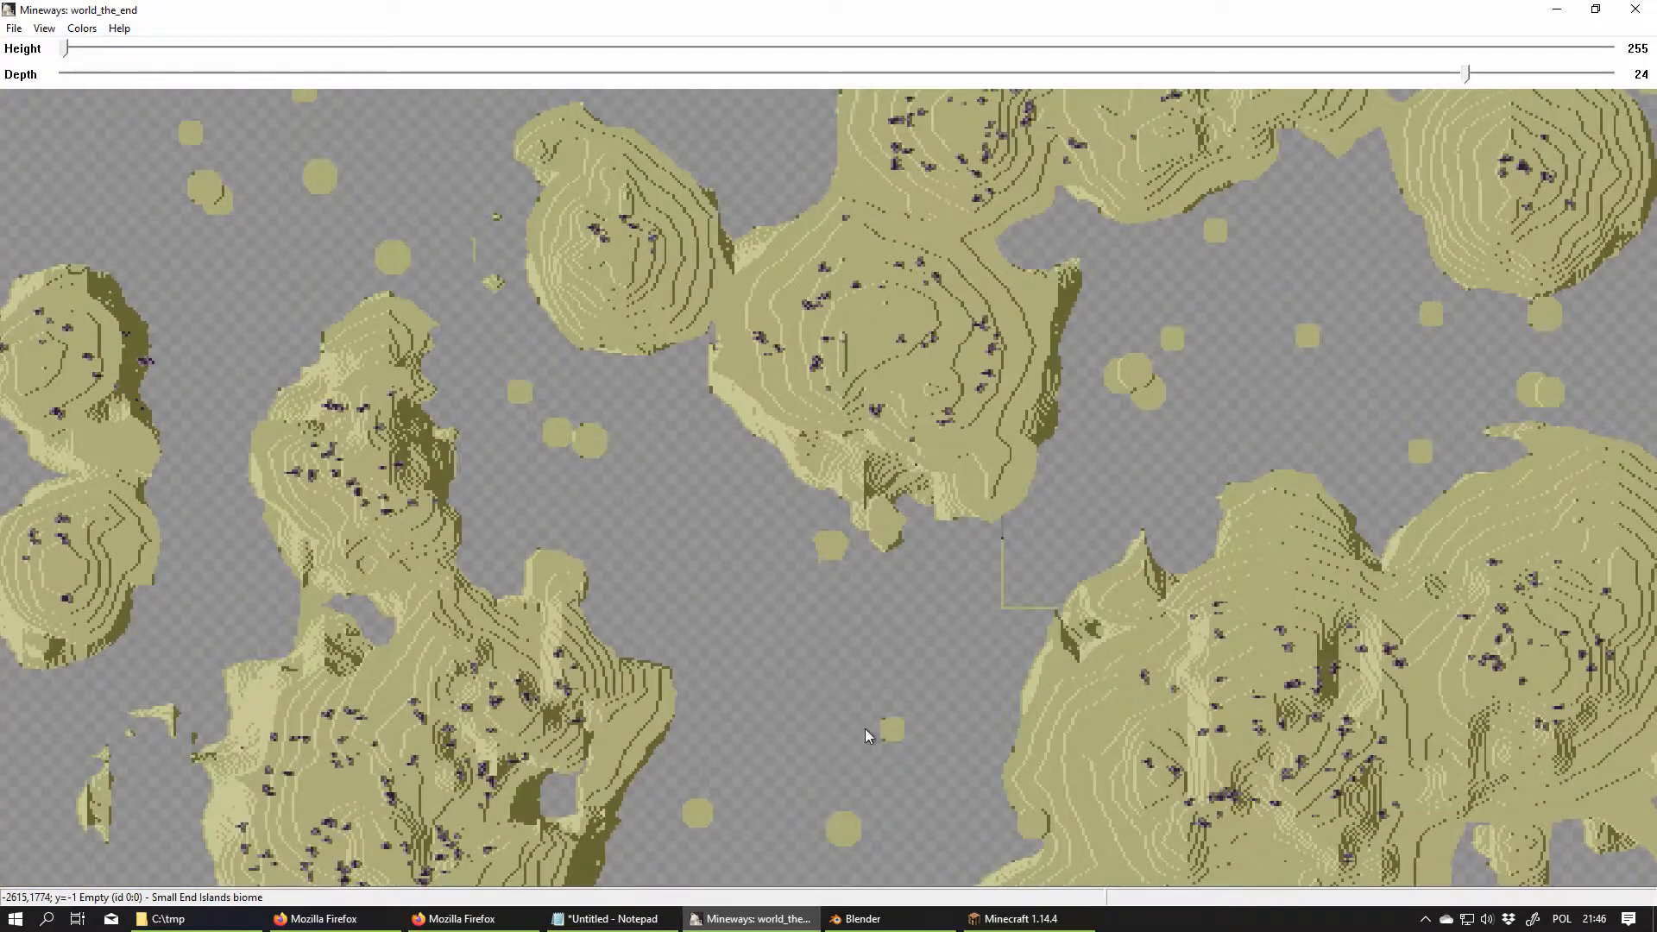
left_click_drag(1015, 670, 973, 230)
left_click_drag(769, 601, 1390, 740)
left_click_drag(856, 454, 893, 685)
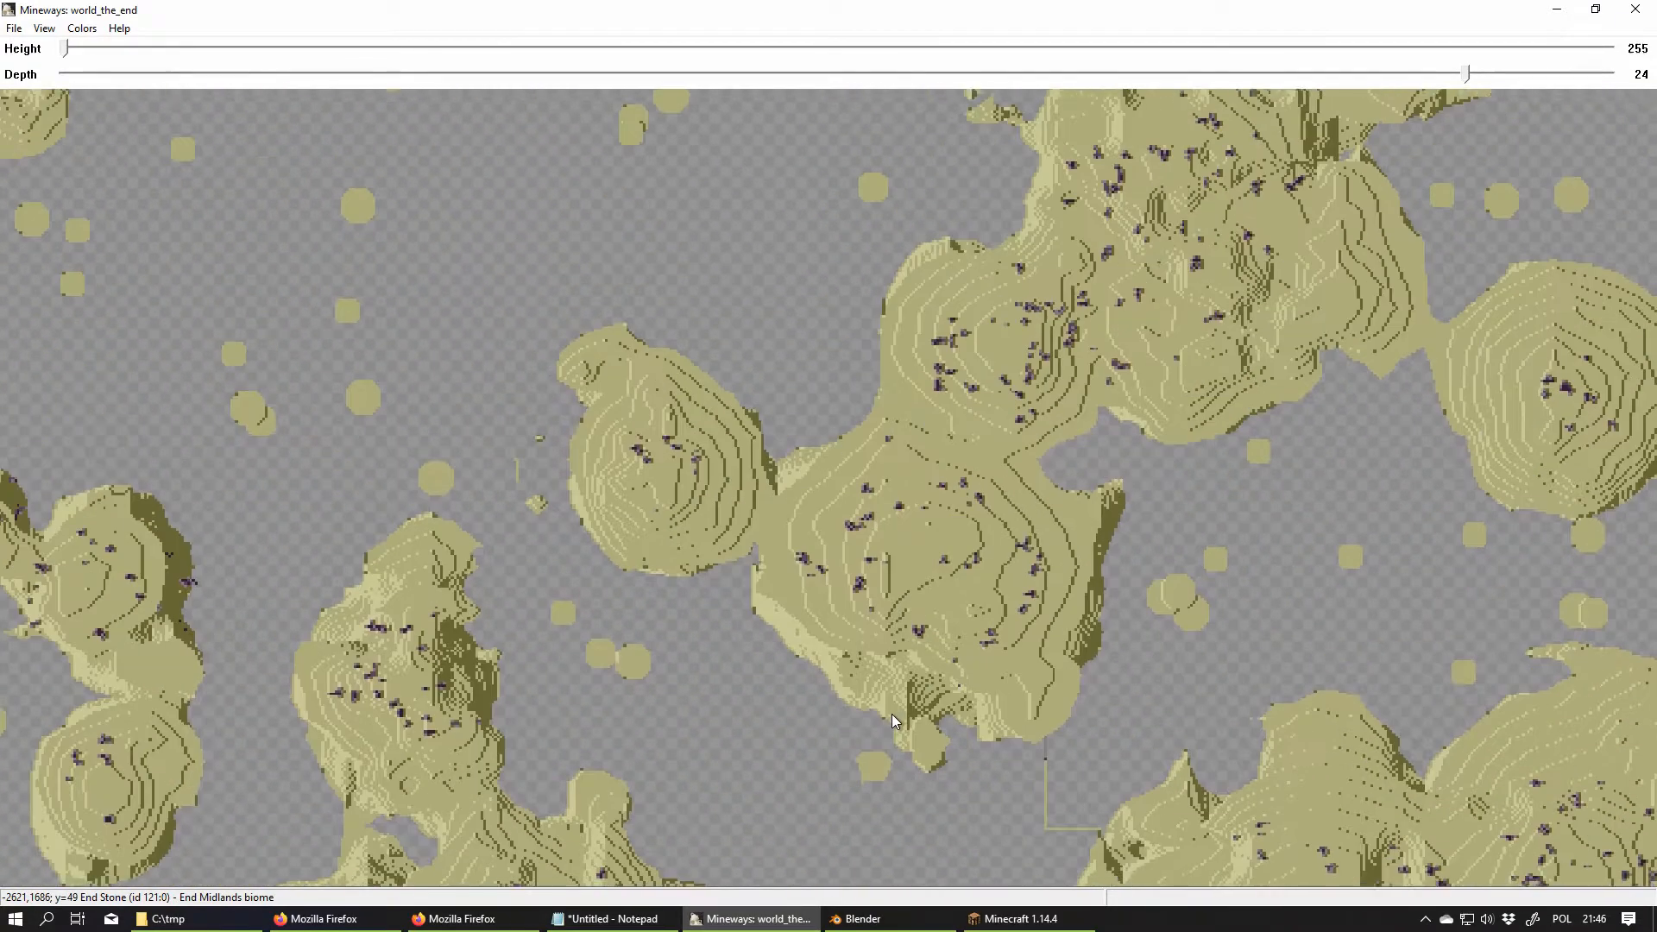
left_click_drag(986, 368, 782, 577)
left_click_drag(985, 407, 924, 516)
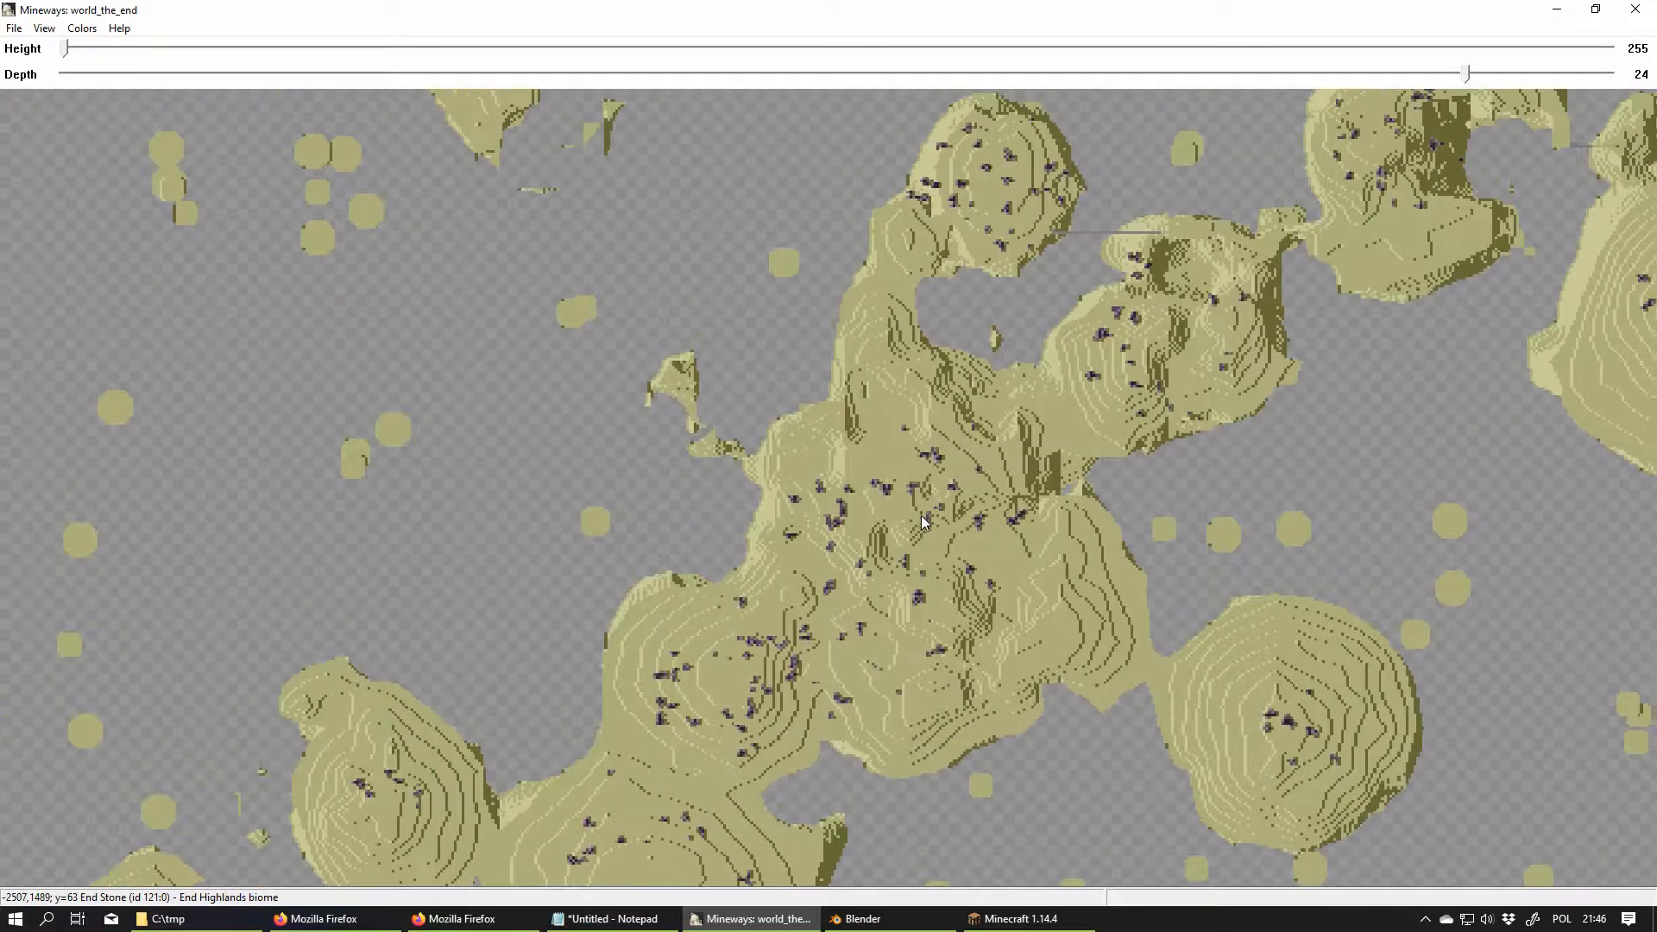
Examine the purple end city and surrounding islands near the southwestern limit of the generated End terrain.
scroll(923, 516, "down", 3)
left_click_drag(941, 692, 1074, 460)
left_click_drag(705, 452, 1220, 416)
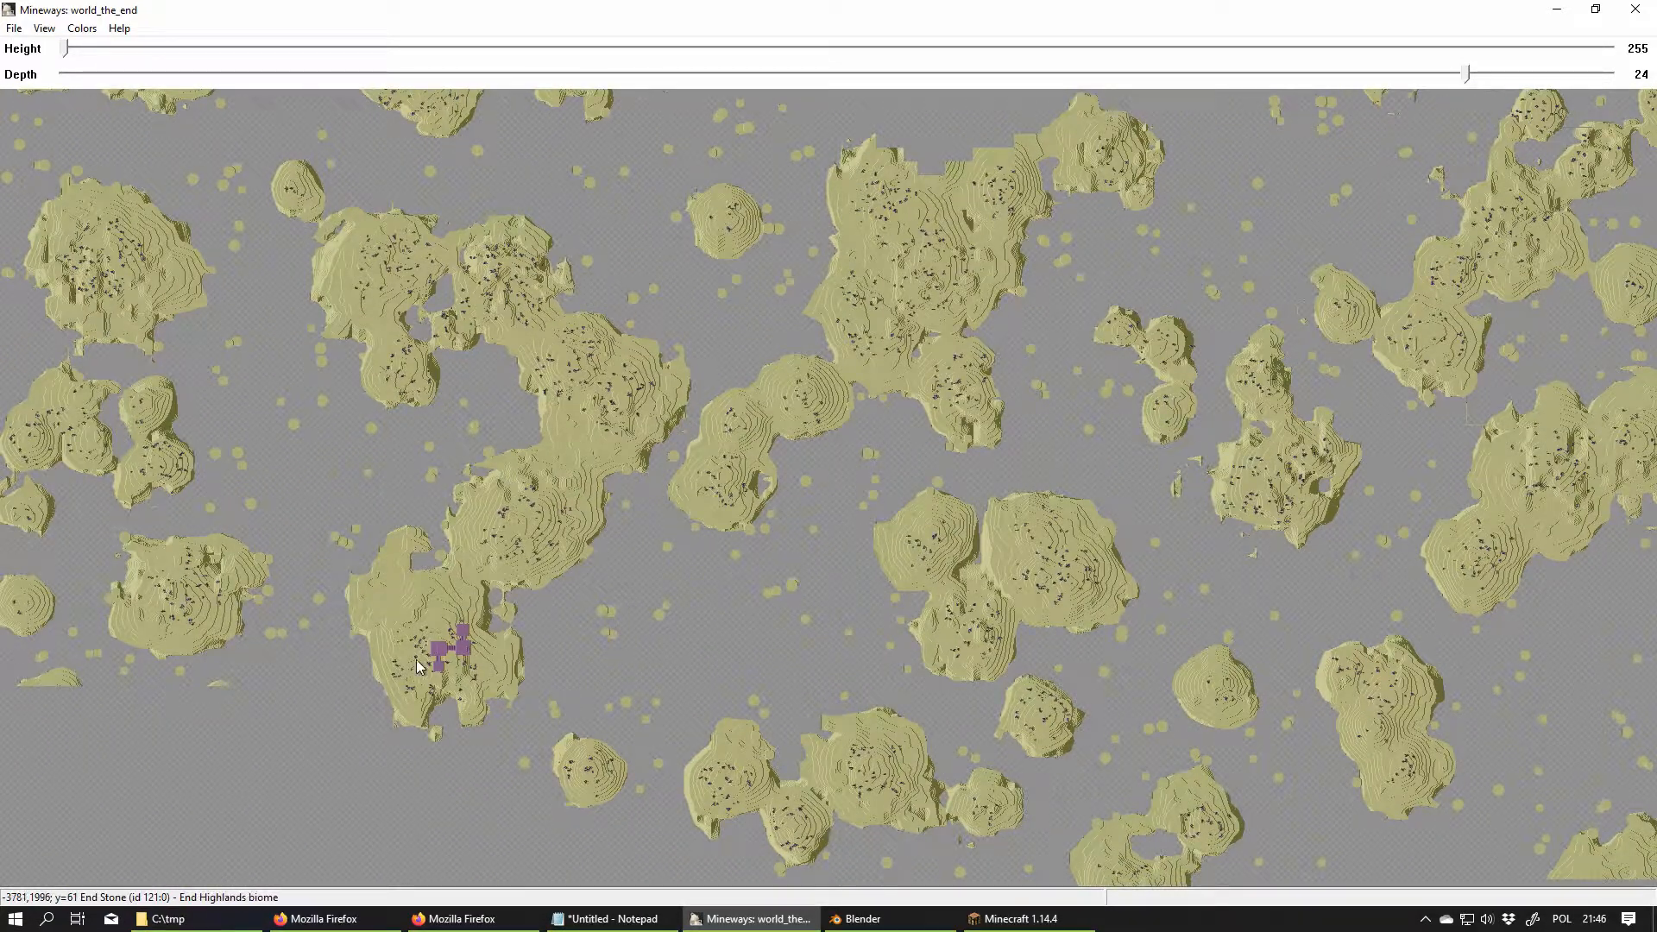
left_click_drag(433, 606, 835, 578)
mouse_move(456, 539)
left_mouse_down()
mouse_move(598, 724)
mouse_move(547, 739)
left_mouse_up()
left_click_drag(151, 435, 102, 381)
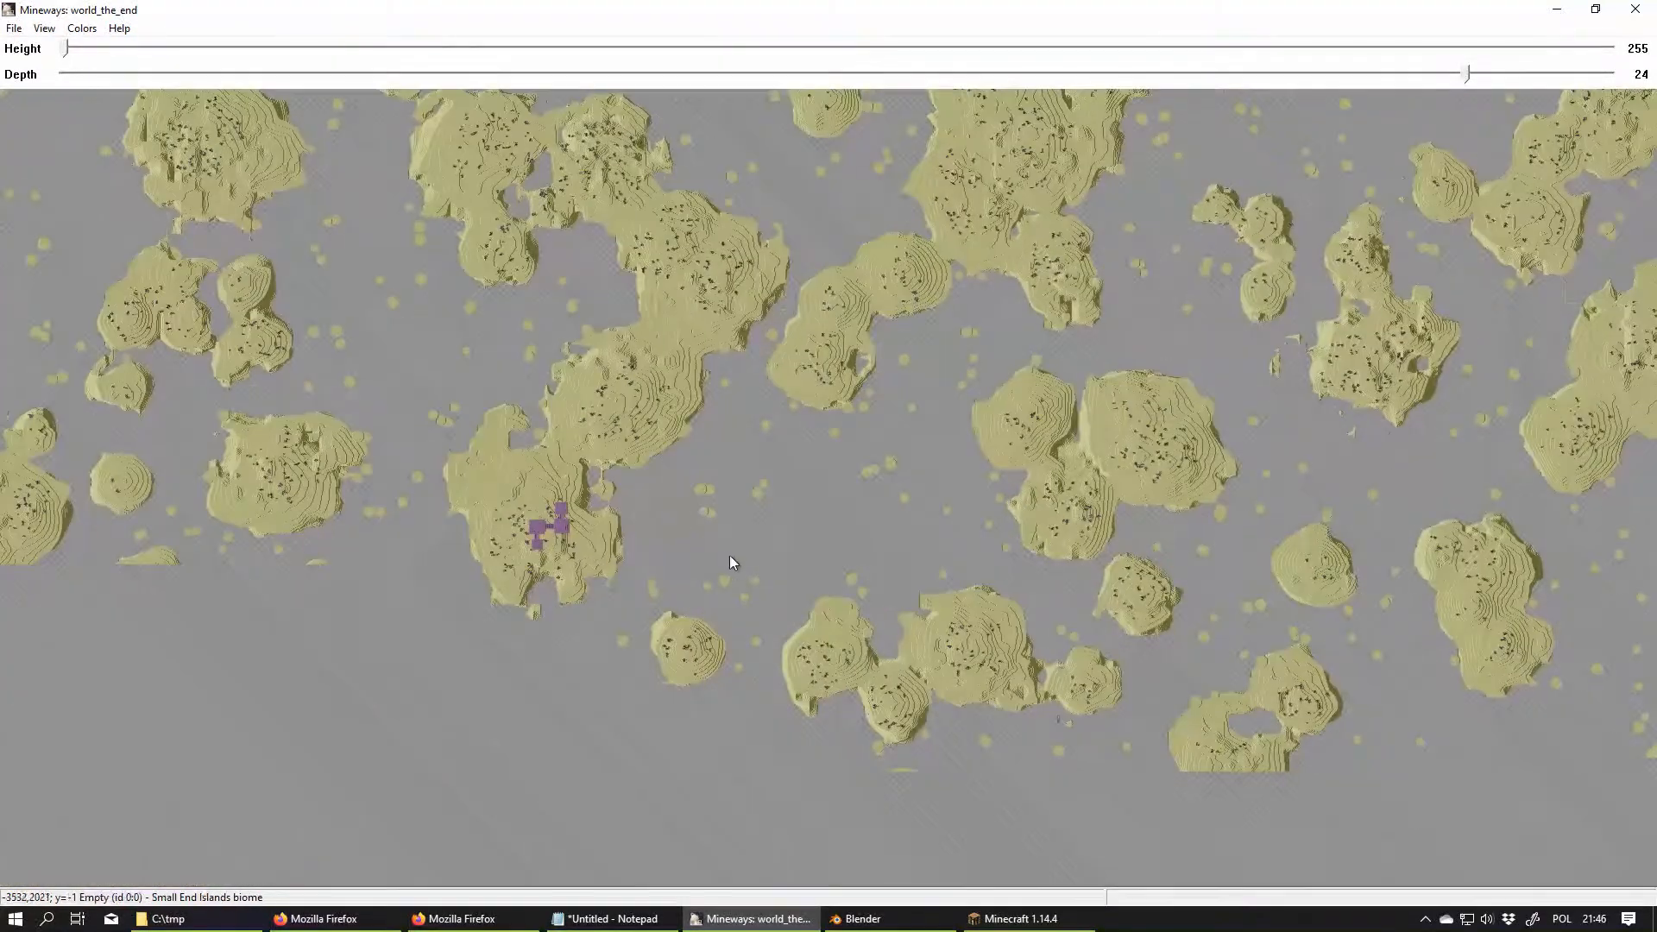
left_click_drag(727, 561, 1048, 655)
left_click_drag(946, 649, 373, 650)
left_click_drag(1203, 621, 989, 552)
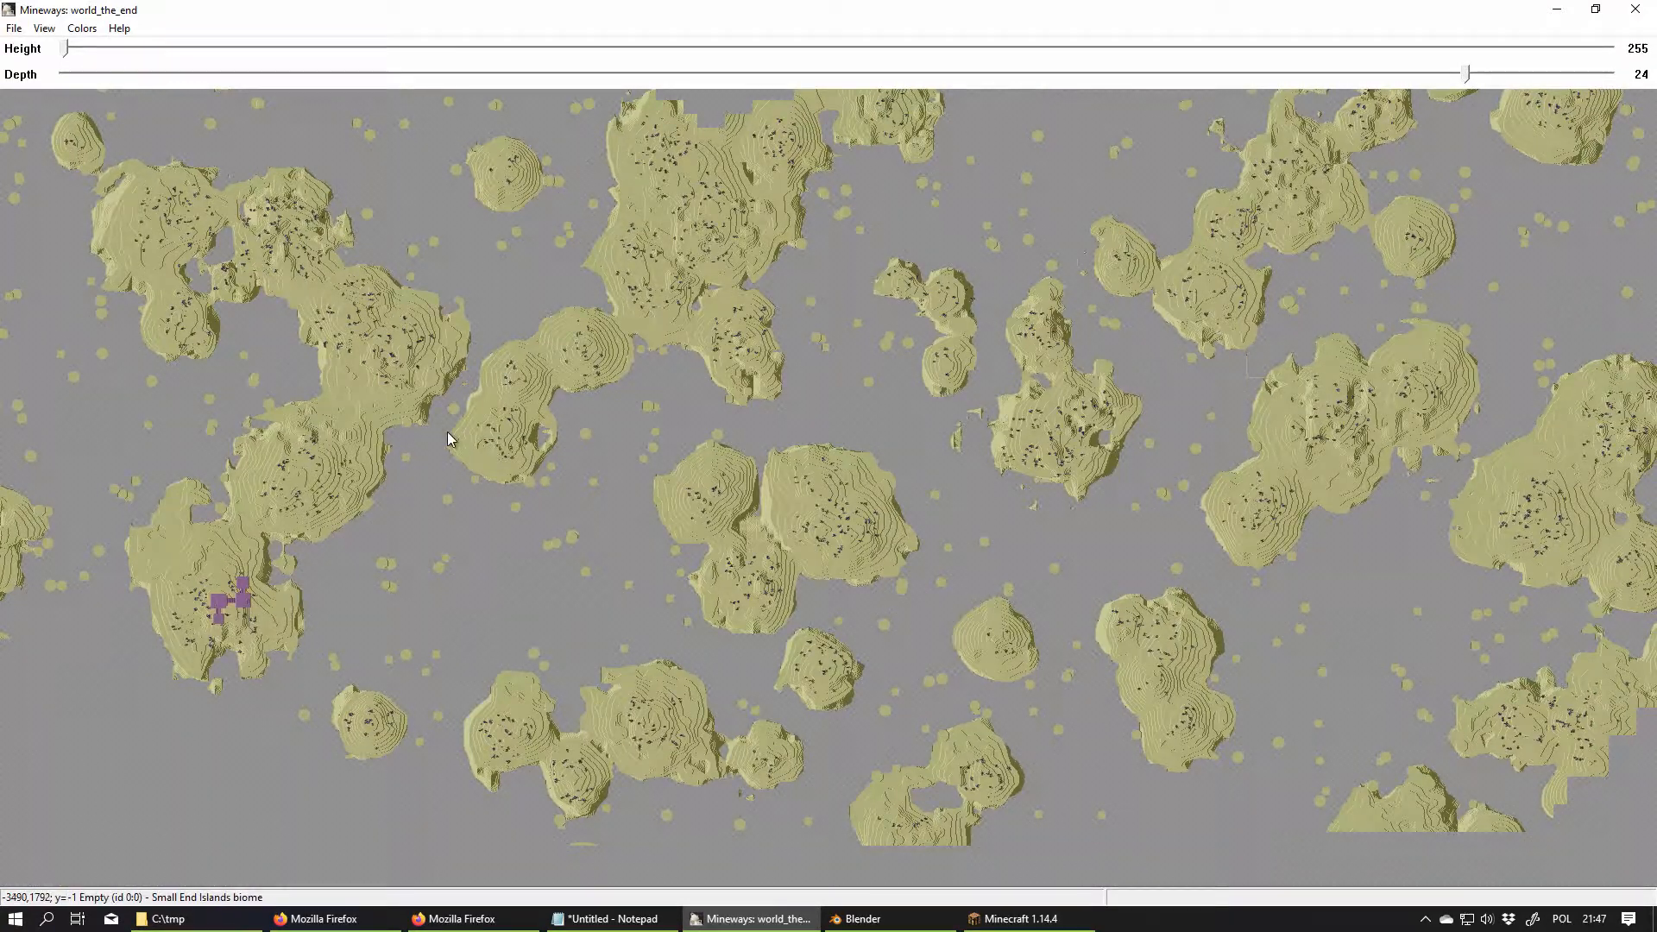
Survey the islands and purple end cities back to the northeast and up to the northwestern limit of the generated terrain.
left_click_drag(1134, 194, 1416, 444)
left_click_drag(855, 411, 649, 460)
left_click_drag(914, 352, 551, 426)
left_click_drag(1142, 201, 1072, 562)
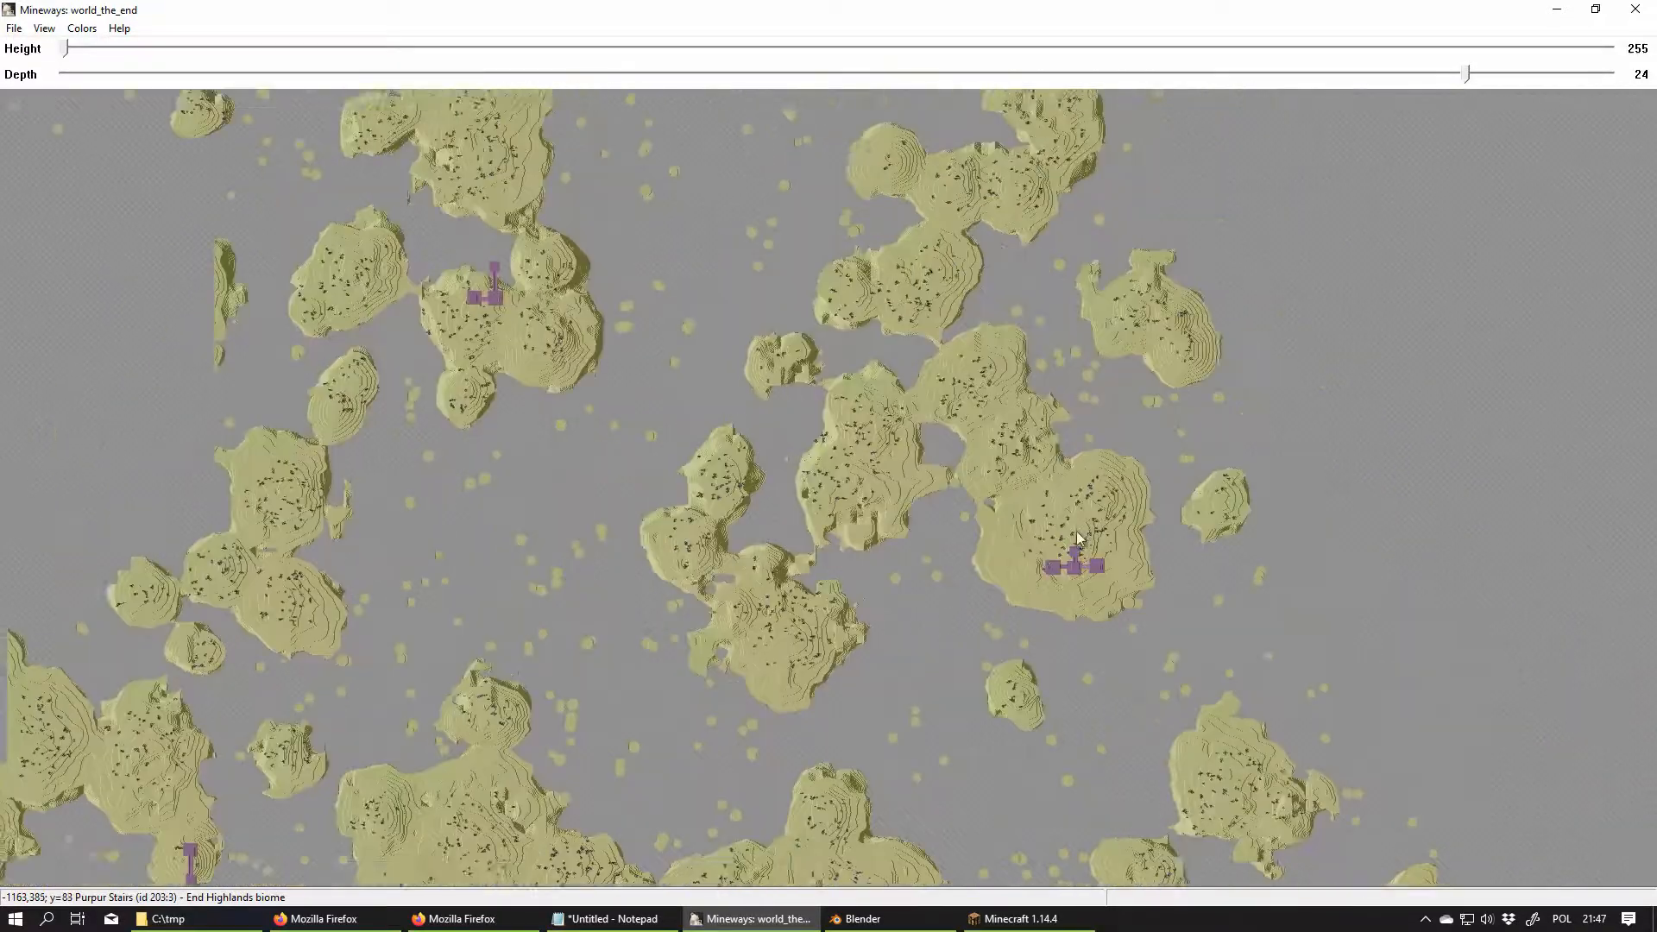
left_click_drag(835, 286, 1073, 451)
left_click_drag(735, 198, 777, 563)
left_click_drag(568, 502, 717, 673)
left_click_drag(476, 382, 546, 588)
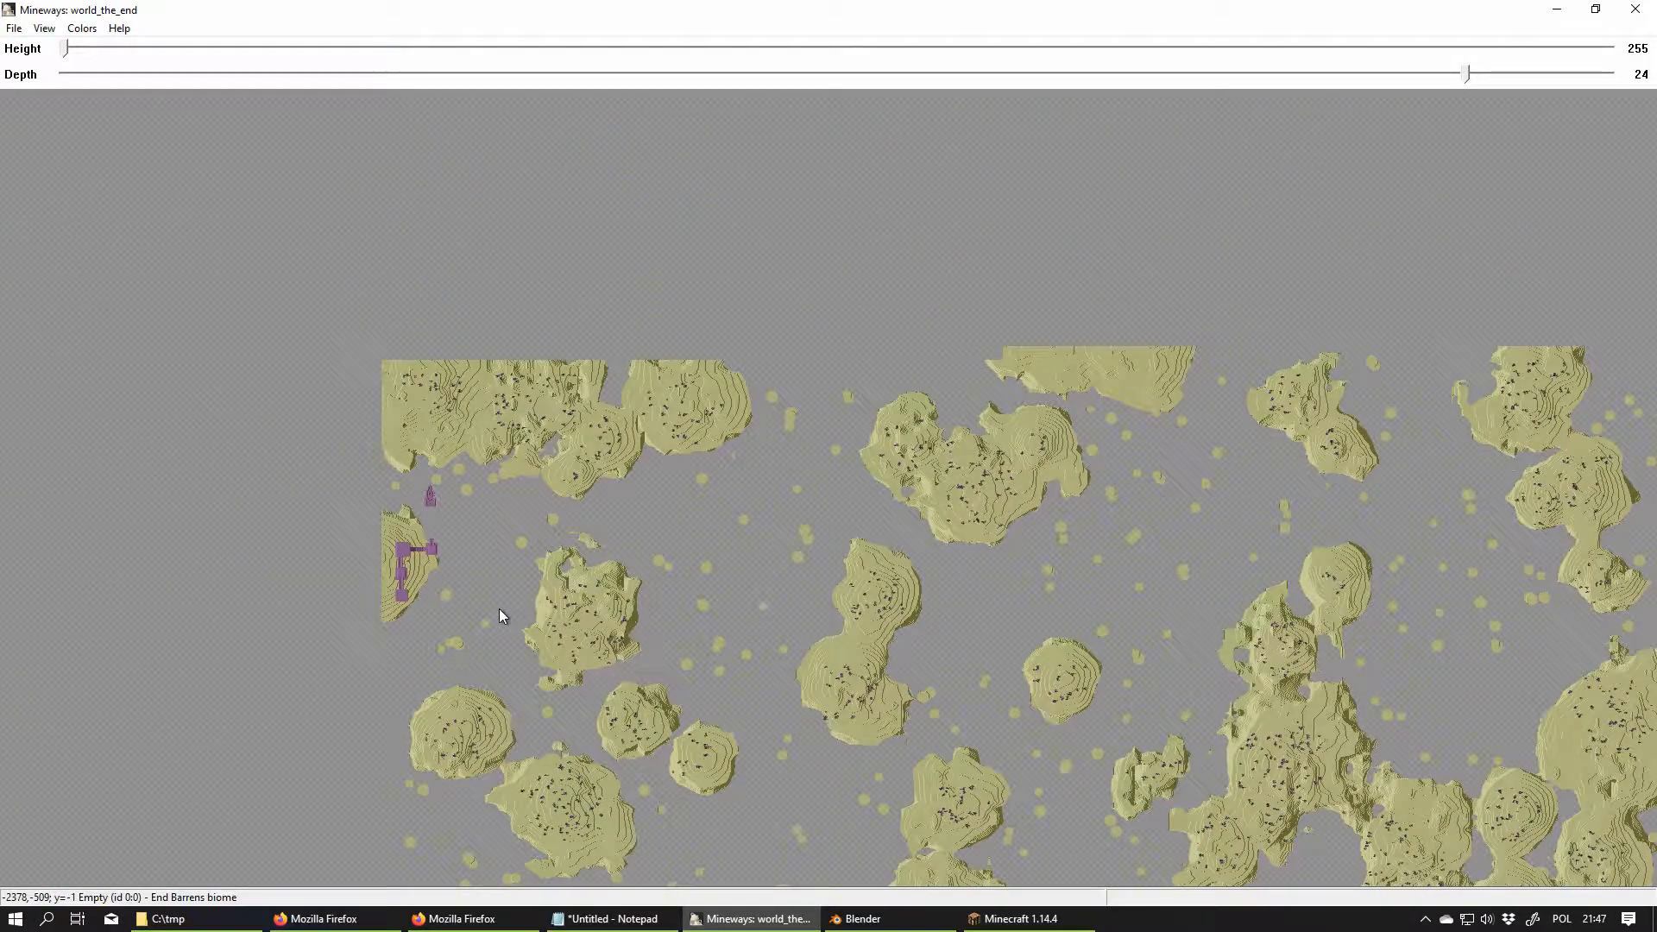
Inspect the purple end city and its ship at the northwestern edge of the generated terrain up close.
left_click_drag(461, 551, 381, 478)
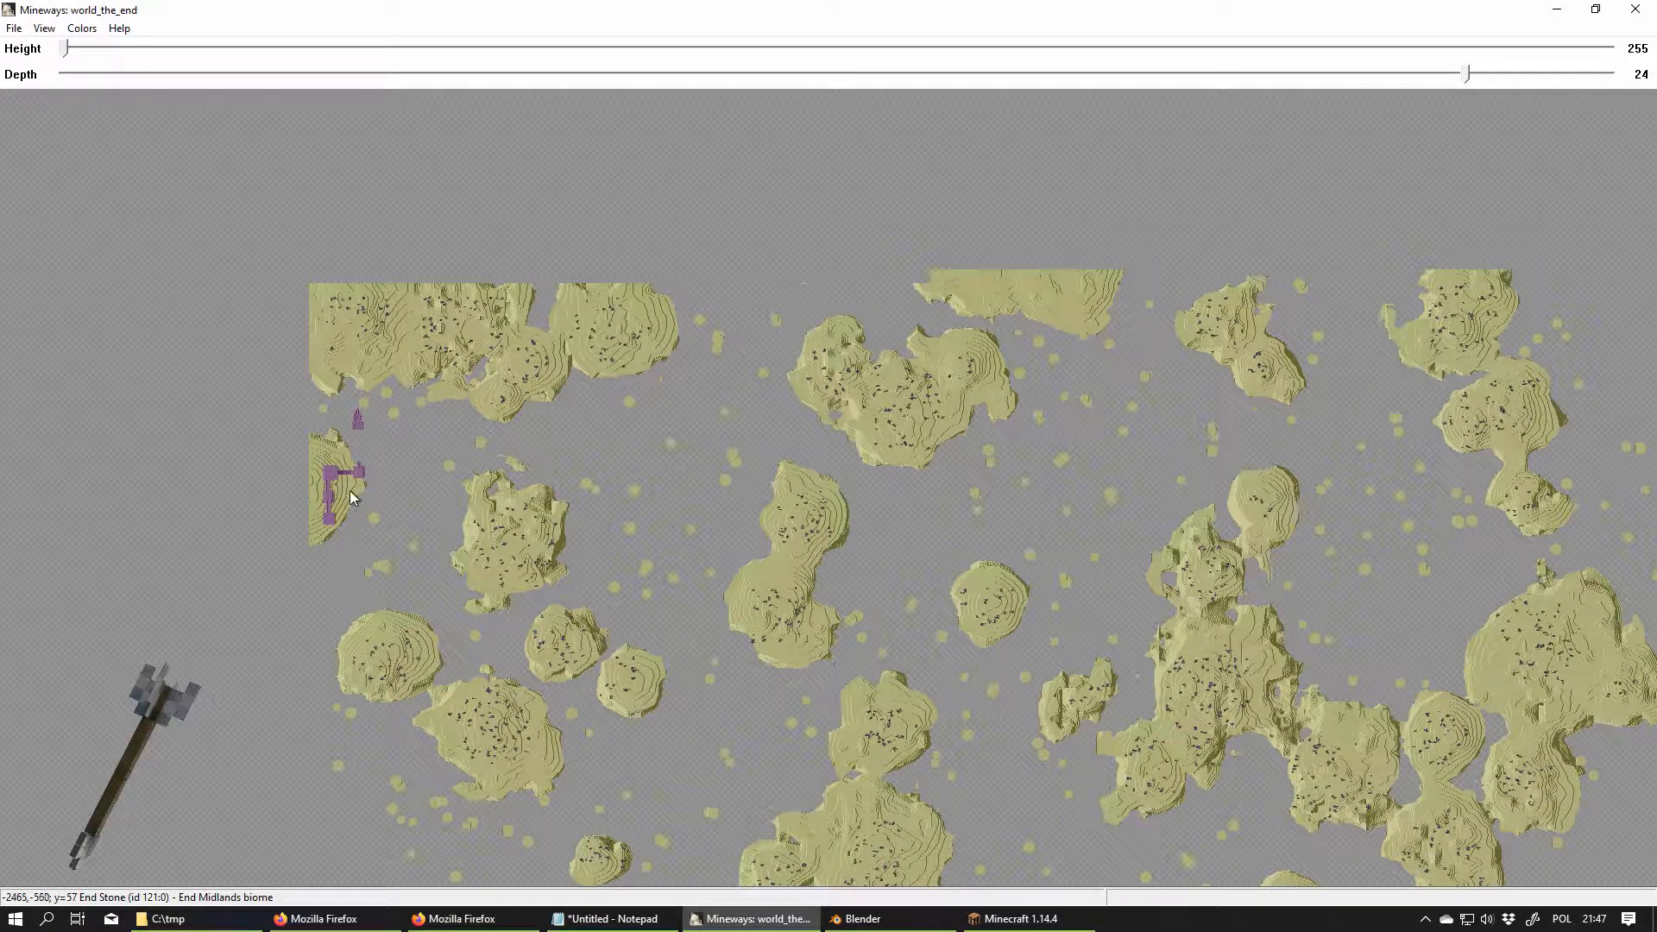
scroll(428, 524, "up", 3)
left_click_drag(420, 542, 1348, 604)
left_click_drag(888, 436, 1334, 501)
scroll(1334, 501, "down", 1)
scroll(1228, 511, "down", 1)
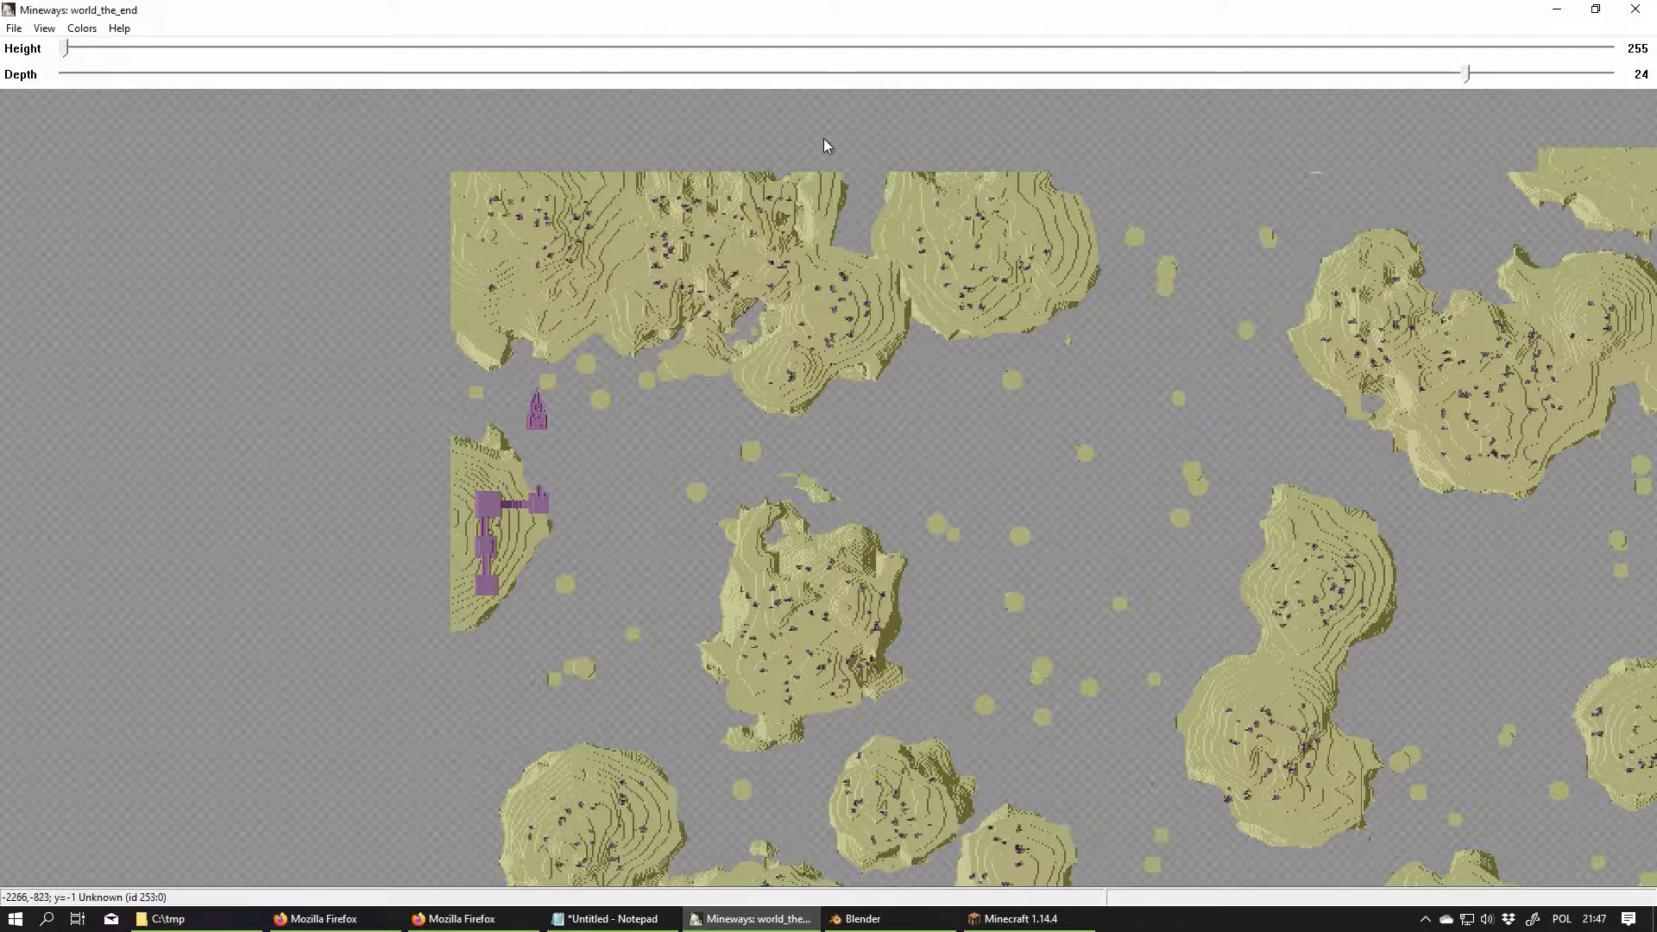
Survey the End islands and purple end cities southeast of the city at the northwestern edge of the generated terrain.
scroll(813, 414, "down", 2)
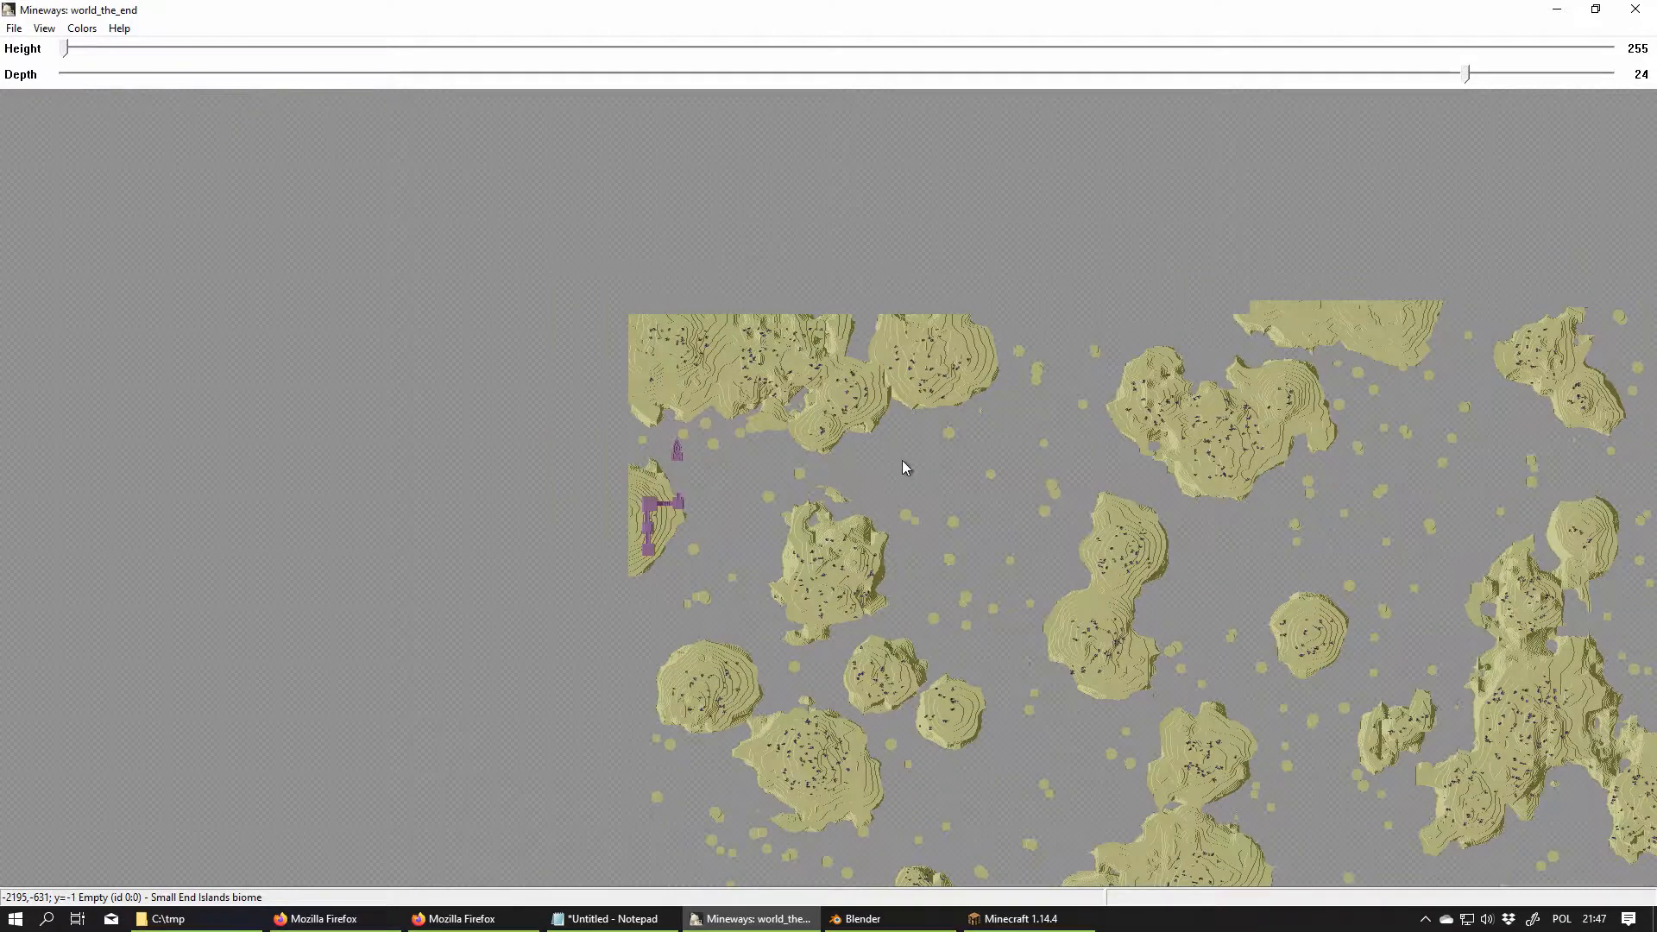
left_click_drag(903, 459, 780, 366)
left_click_drag(873, 419, 739, 322)
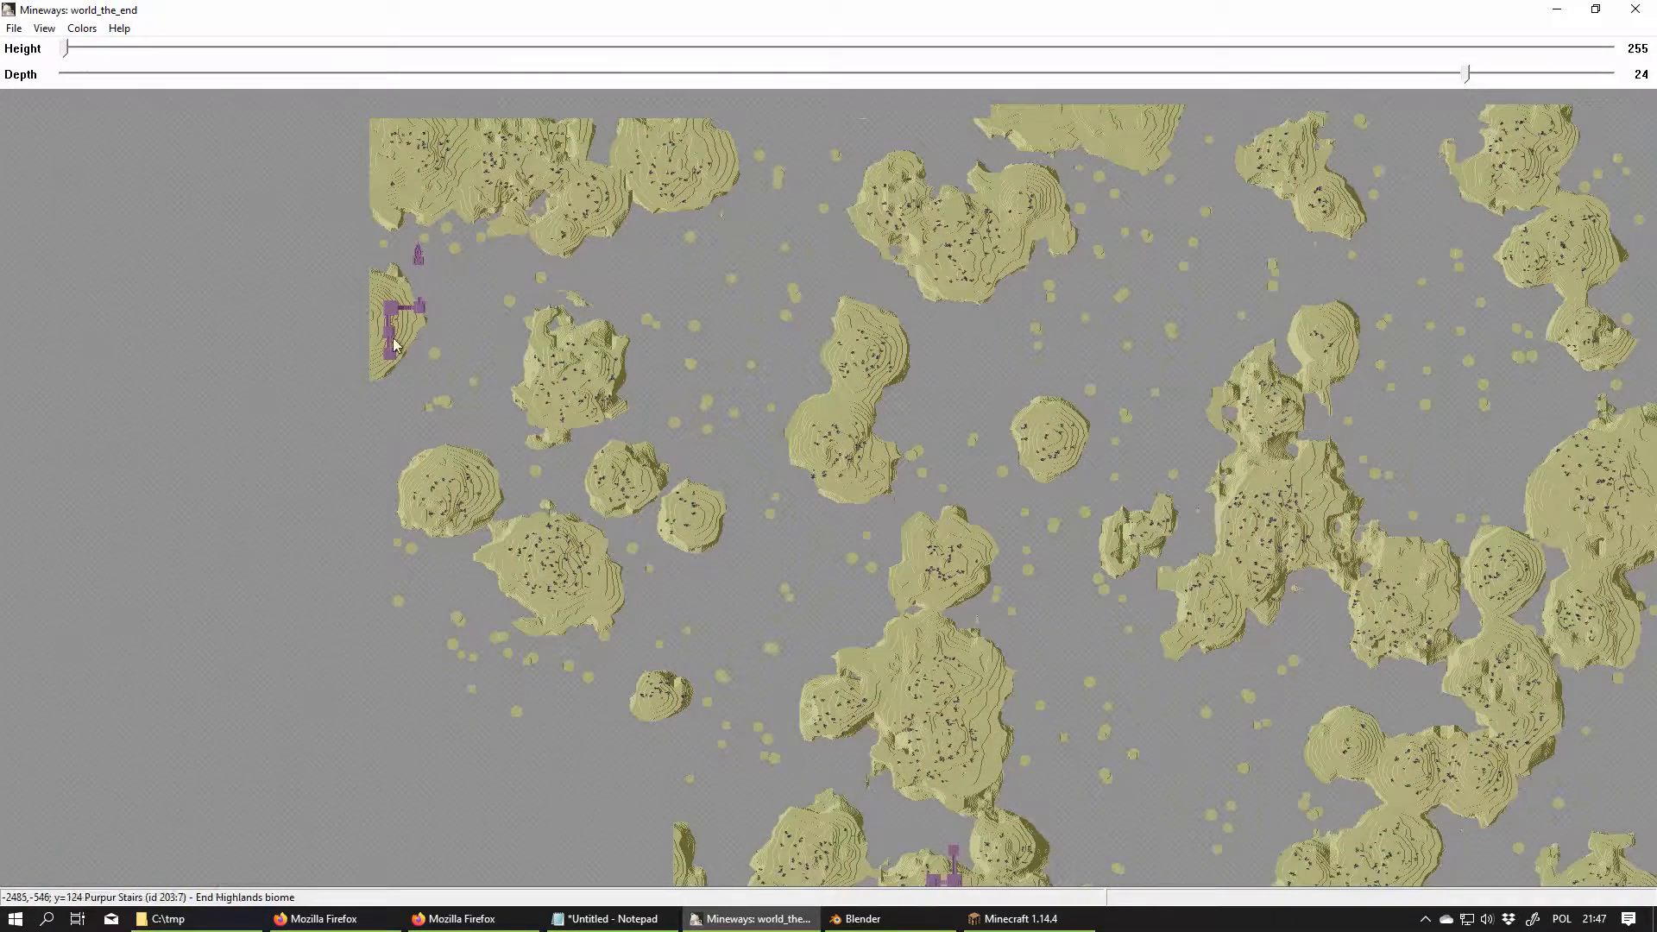
left_click_drag(828, 529, 621, 283)
left_click_drag(864, 440, 430, 340)
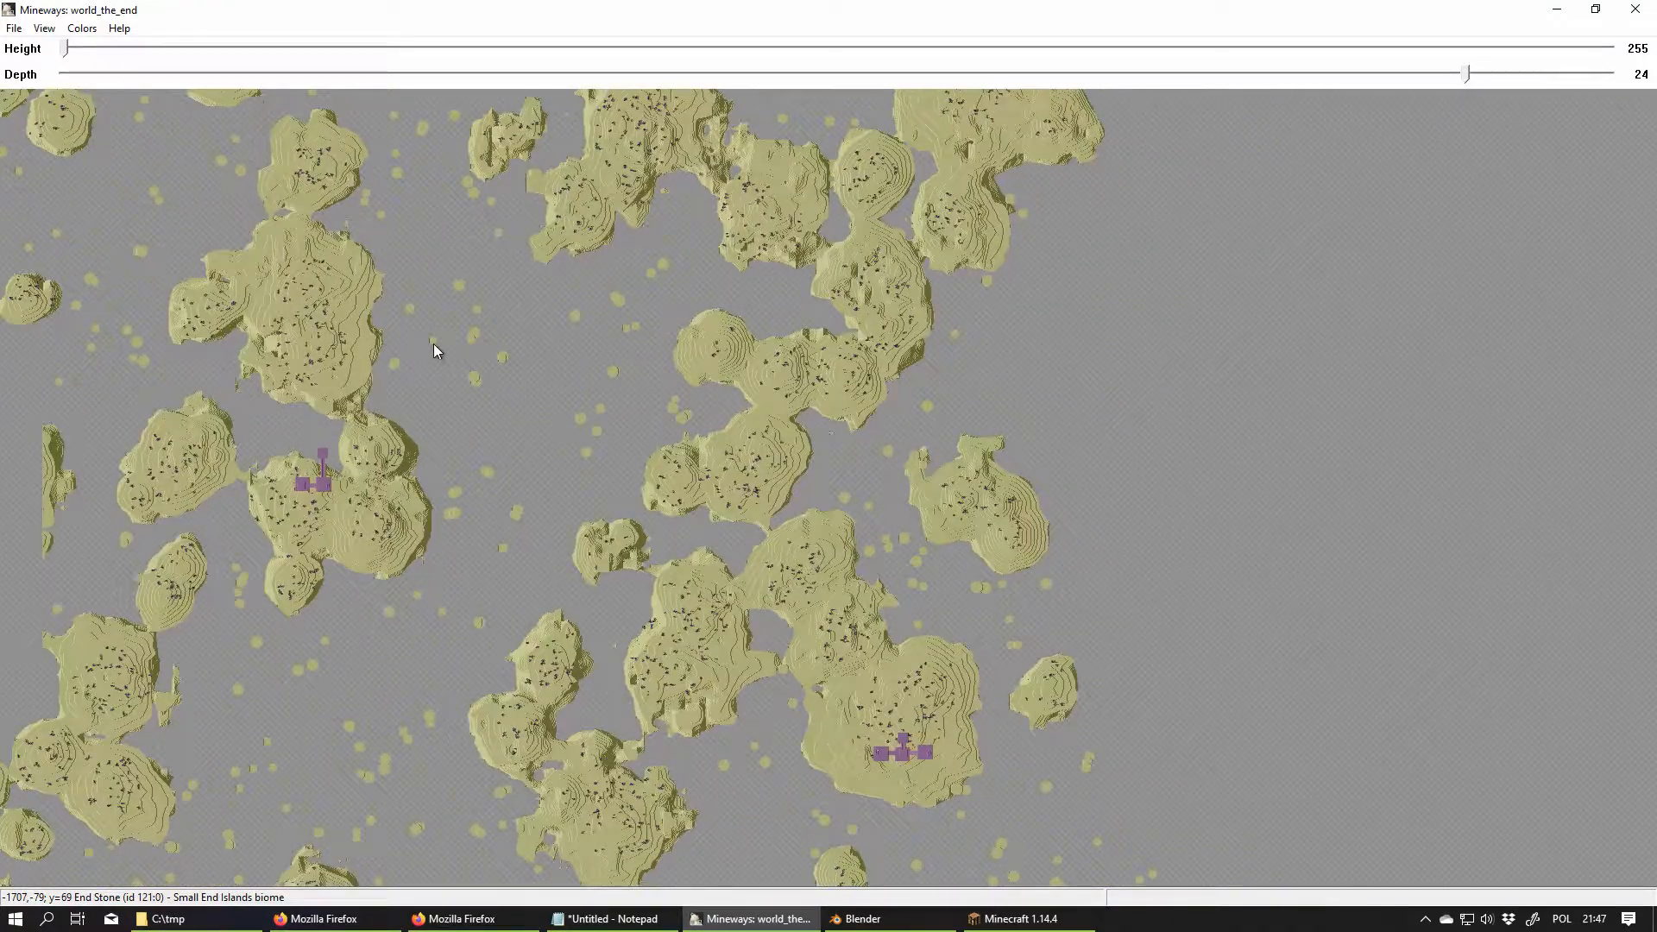
Check the end city scene in Blender, then return to Mineways and display its world export commands.
left_click(908, 927)
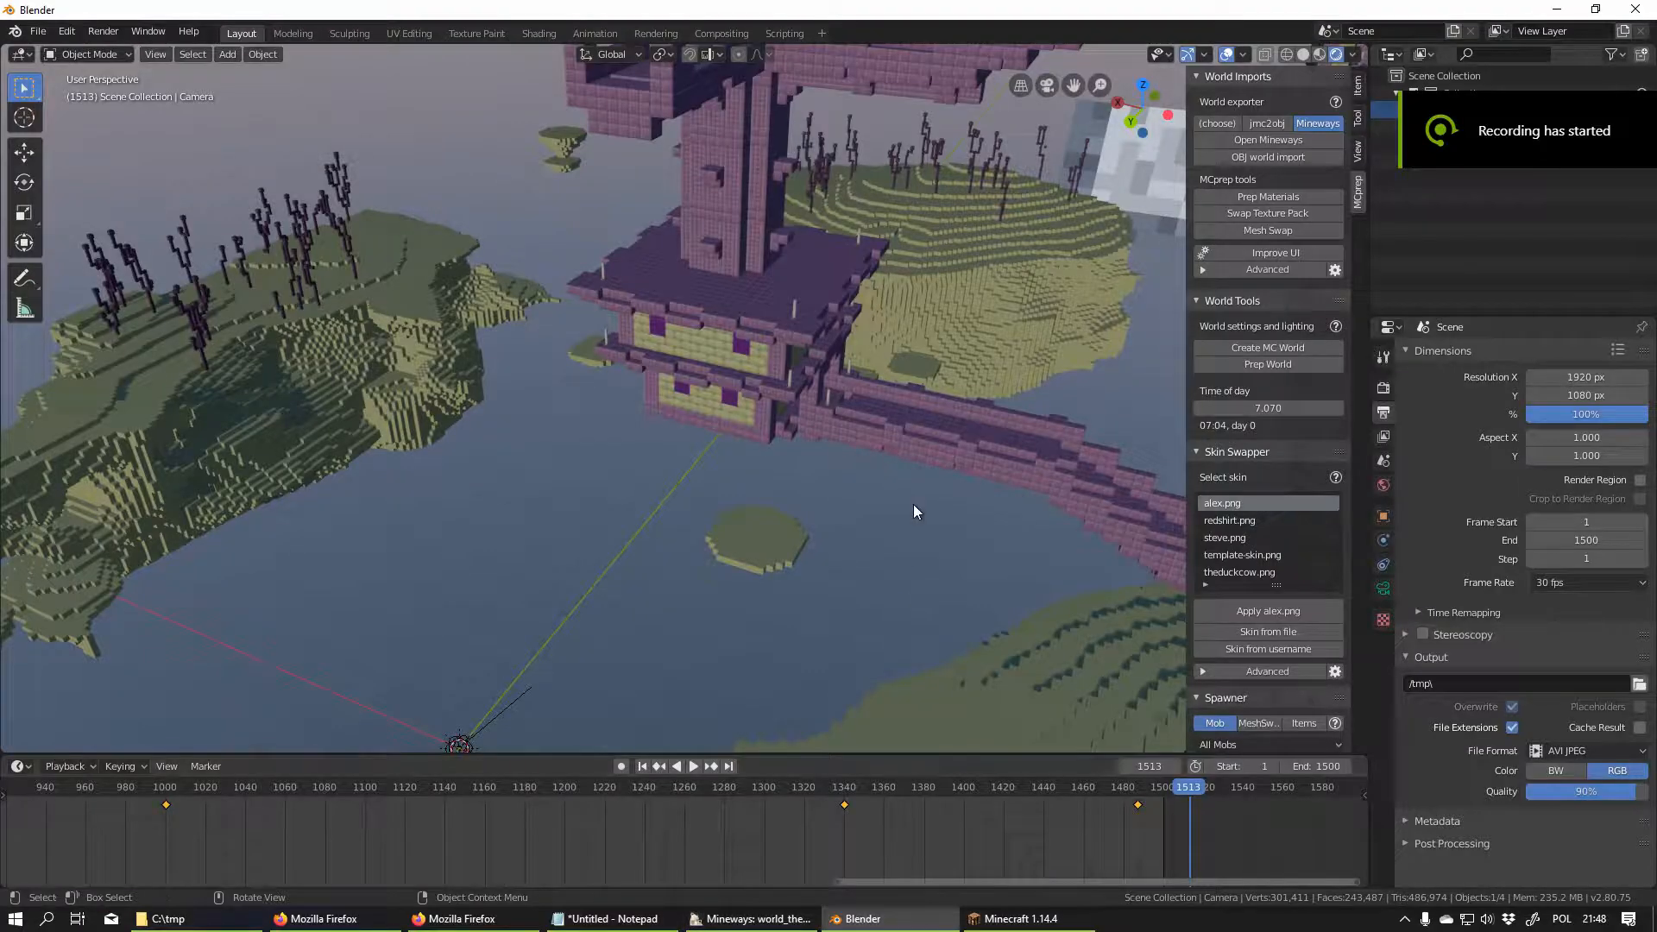
left_click(775, 922)
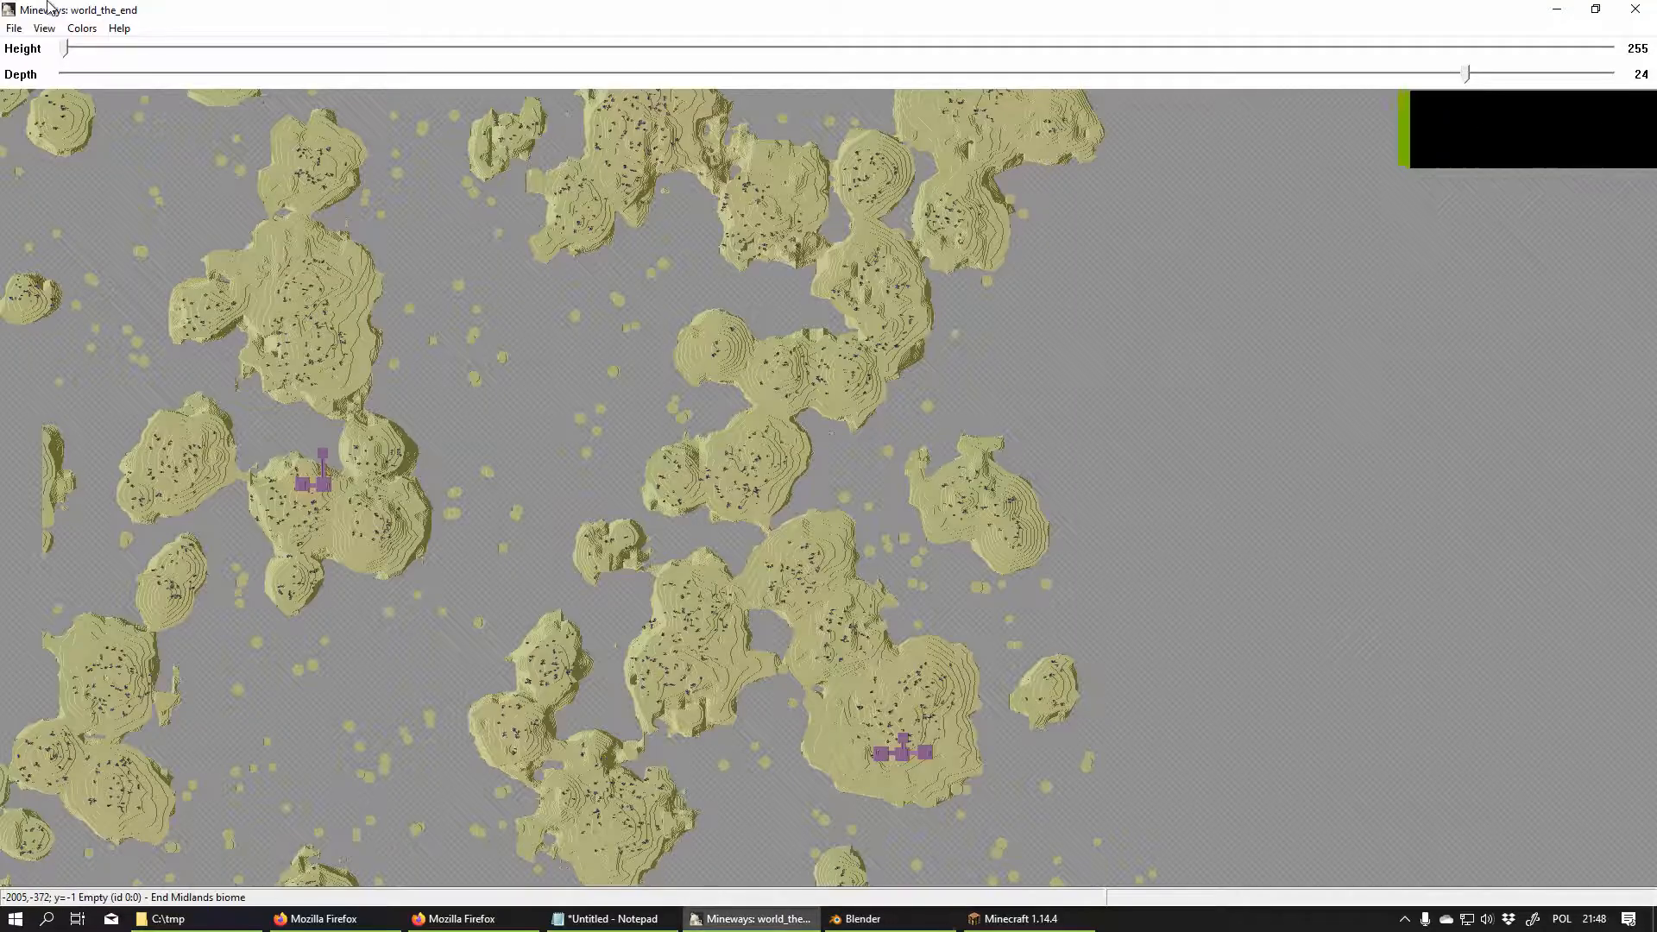
left_click(15, 30)
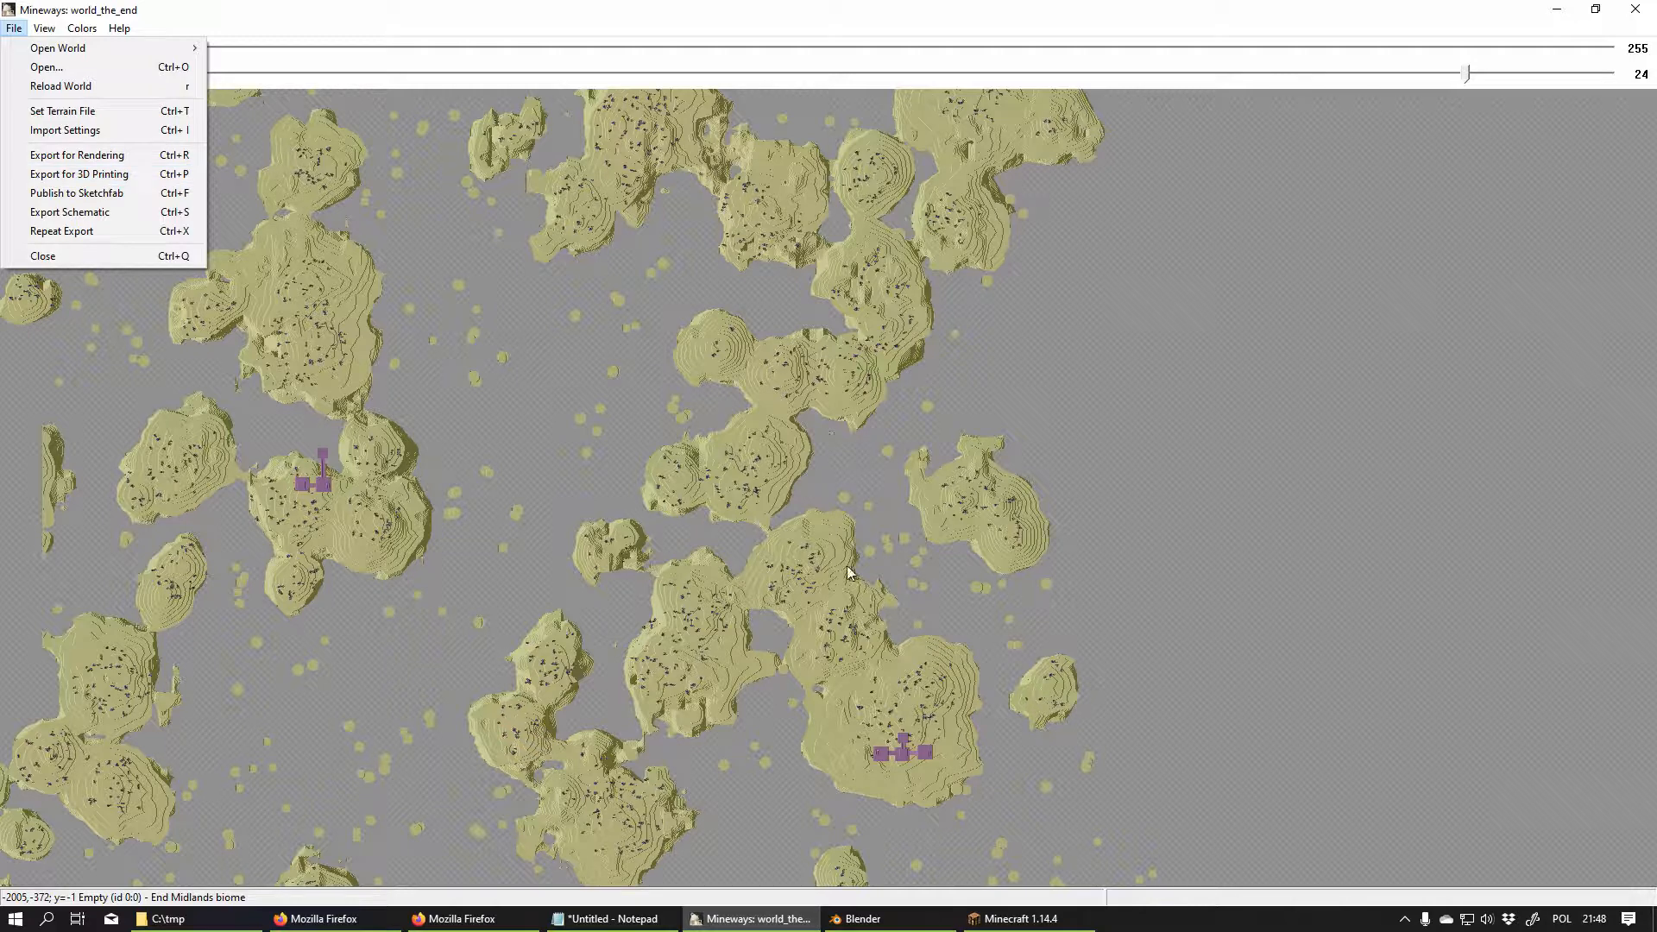
Switch to Blender and inspect the imported end city's towers, rooftops, bridges and surrounding islands from several angles.
left_click(864, 919)
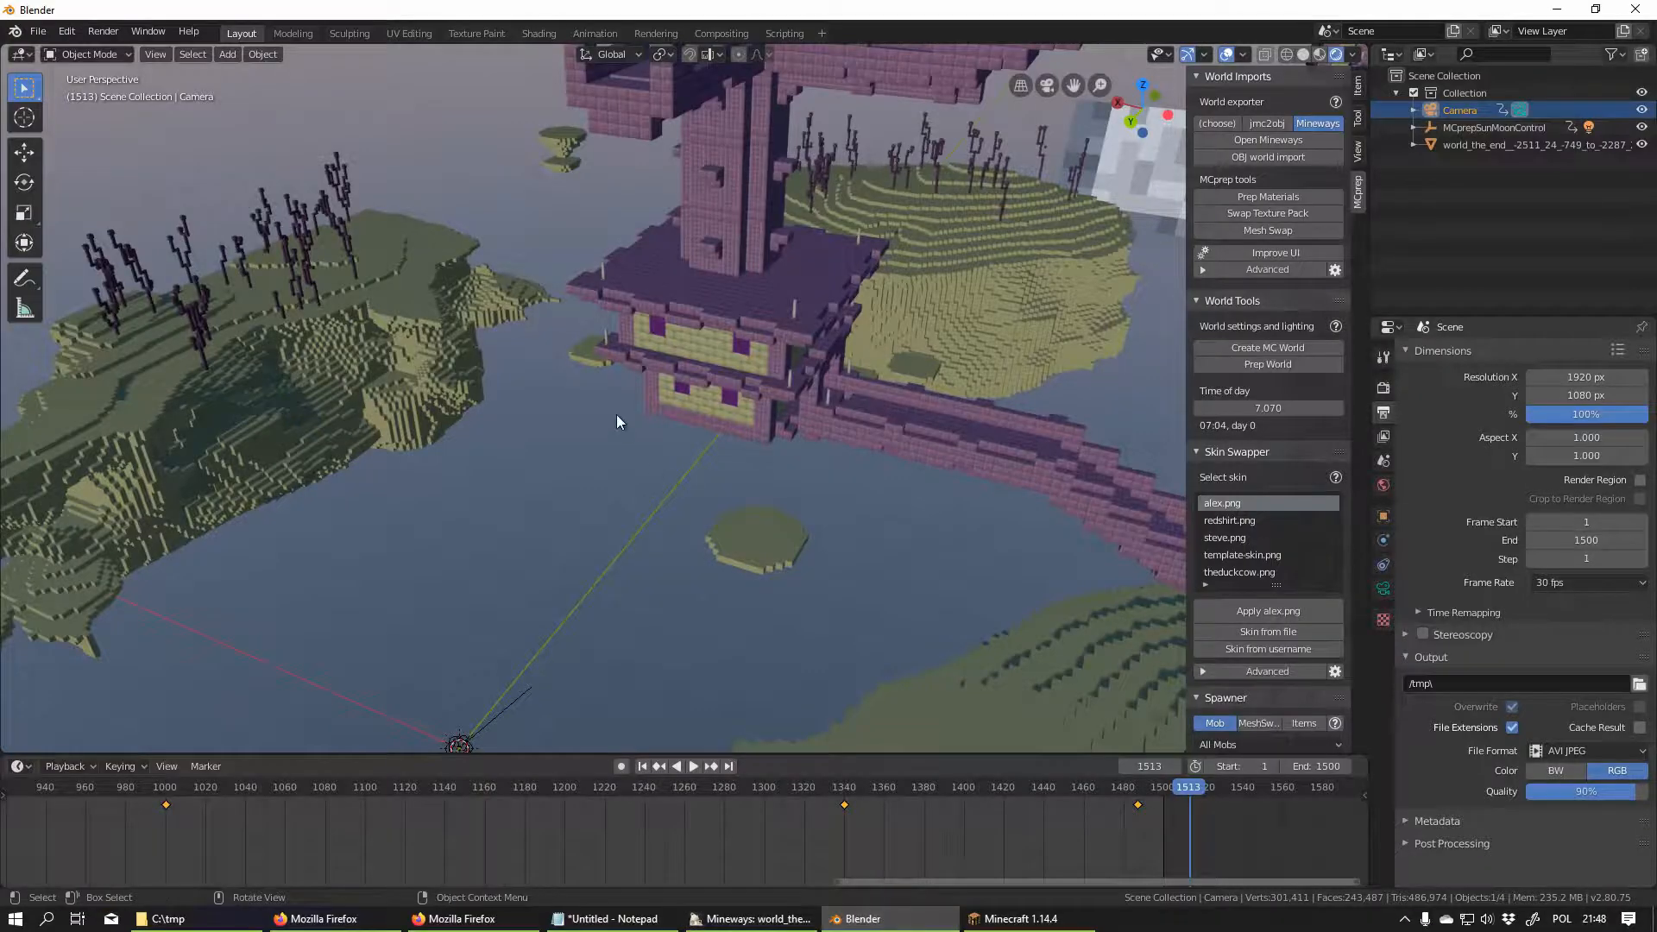
mouse_move(628, 429)
middle_mouse_down()
mouse_move(645, 410)
mouse_move(758, 405)
mouse_move(661, 475)
mouse_move(806, 474)
mouse_move(753, 449)
mouse_move(831, 435)
mouse_move(655, 412)
middle_mouse_up()
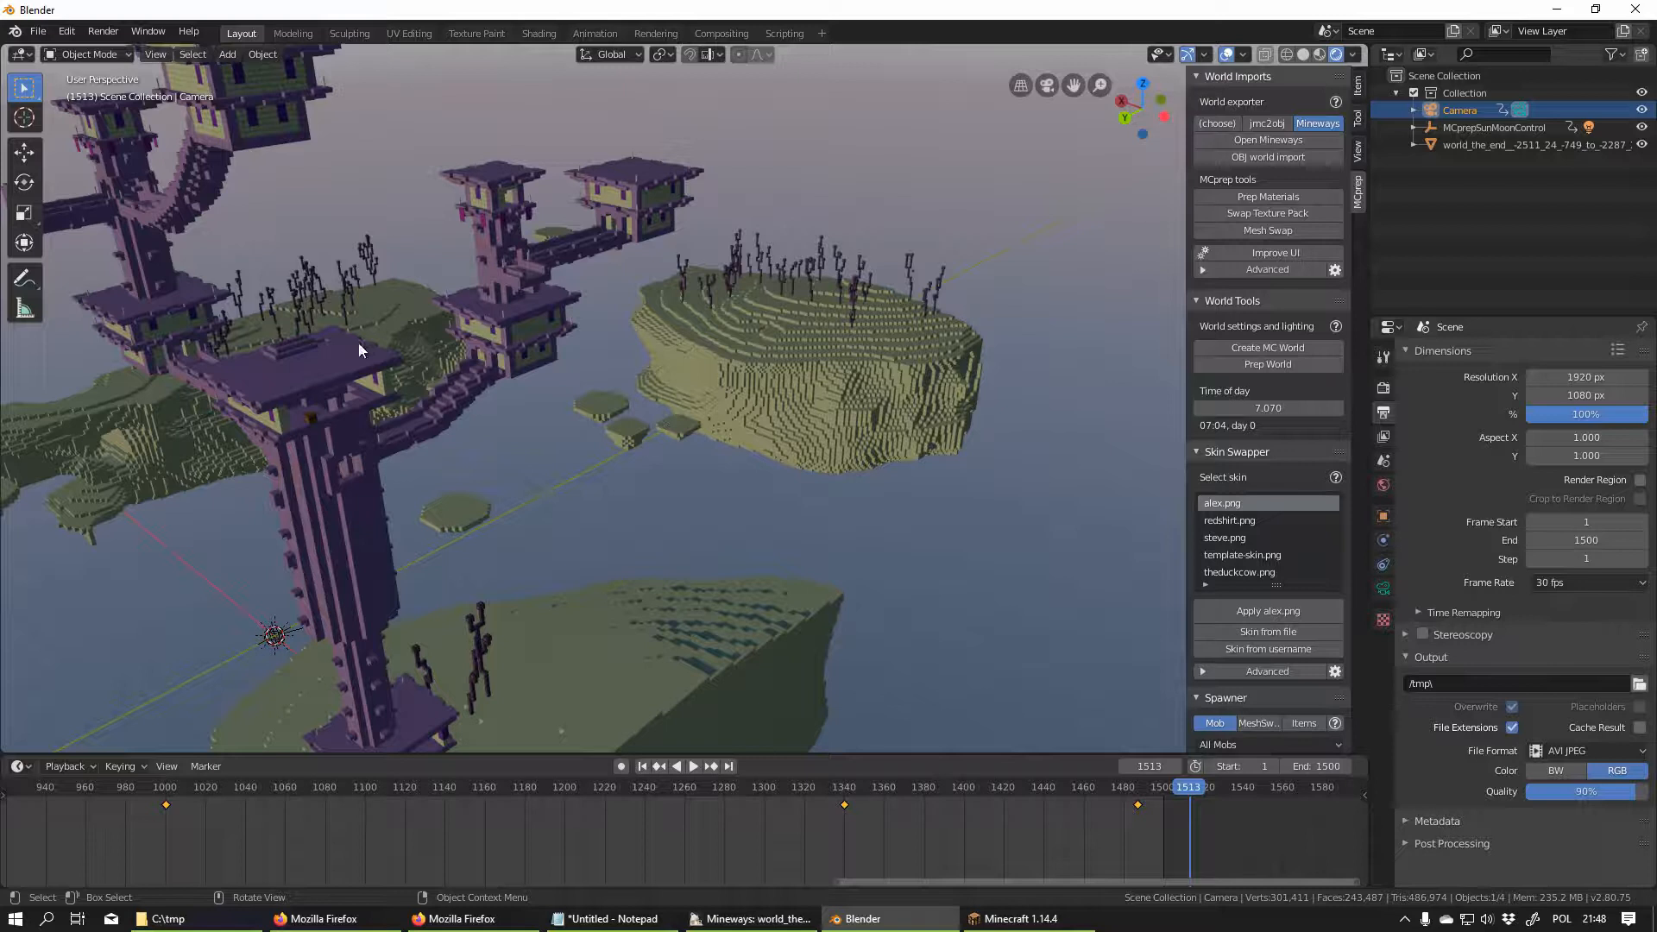
scroll(291, 448, "up", 2)
middle_click_drag(242, 439, 518, 430)
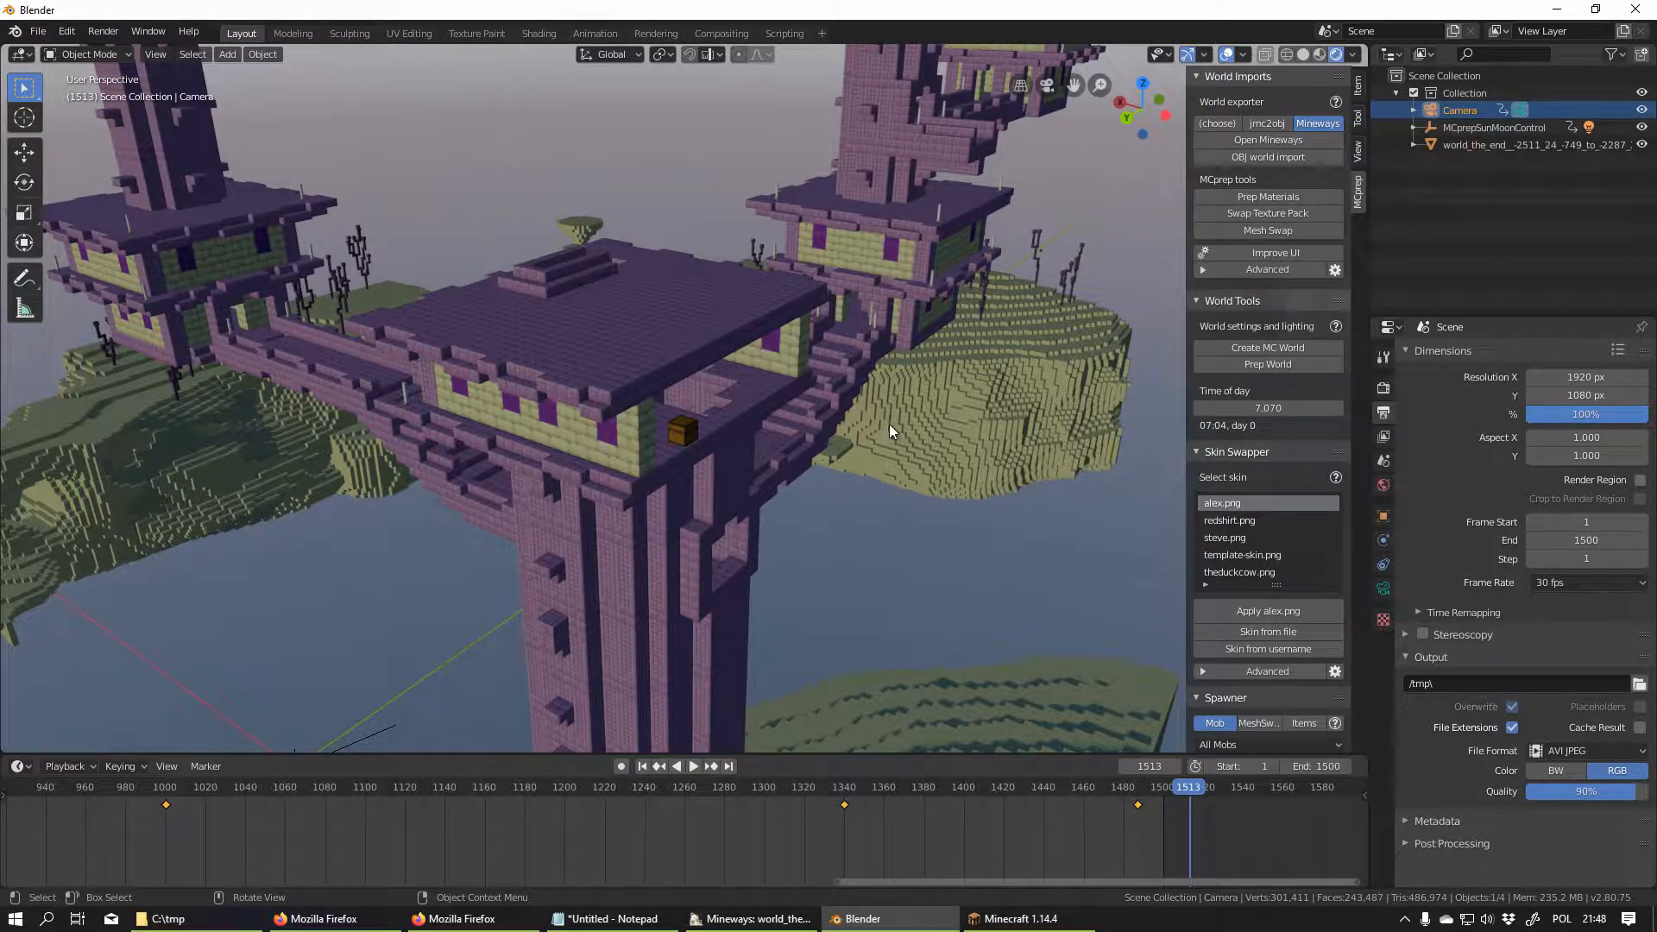
middle_click_drag(889, 510, 1017, 469)
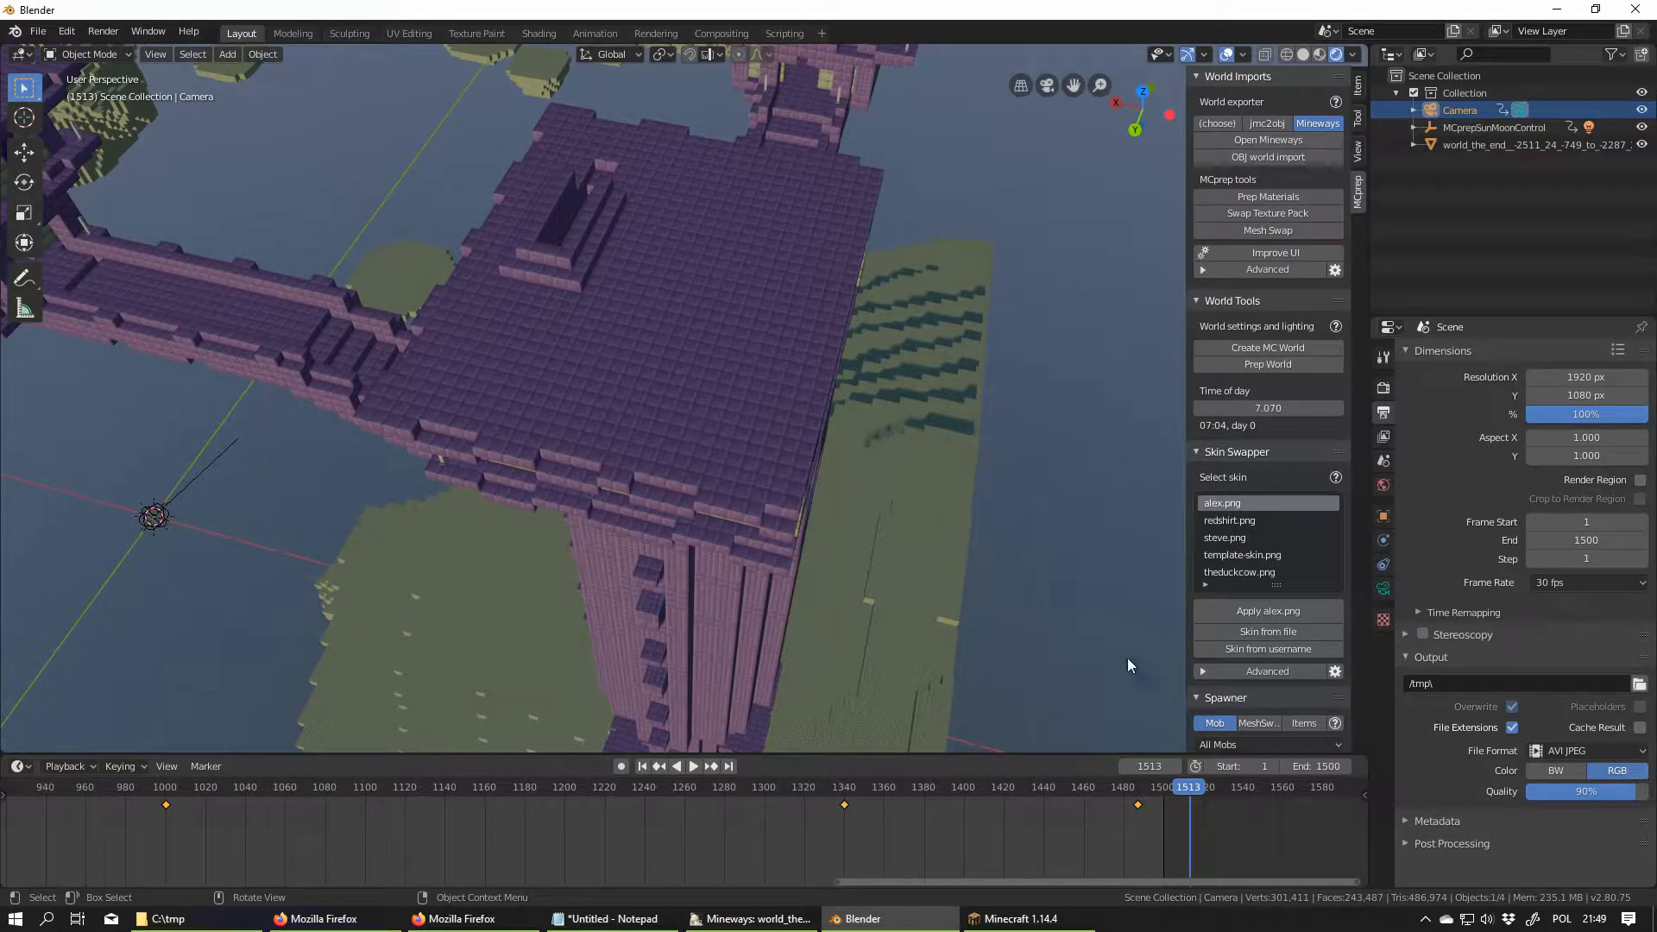
middle_click_drag(958, 494, 936, 395)
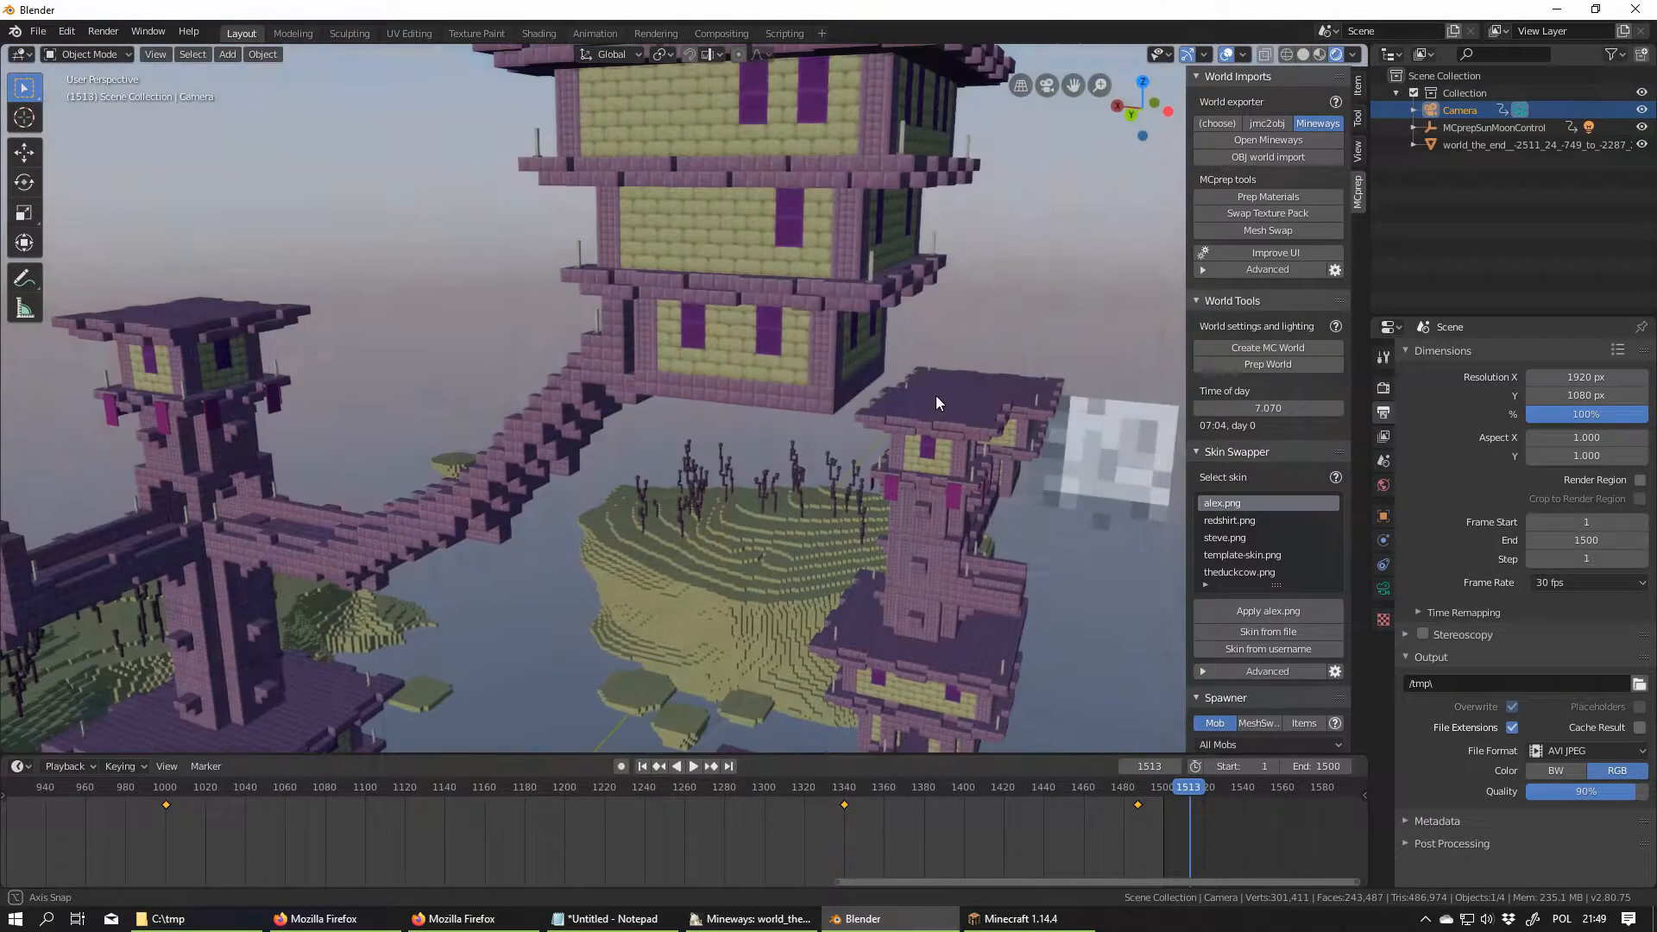